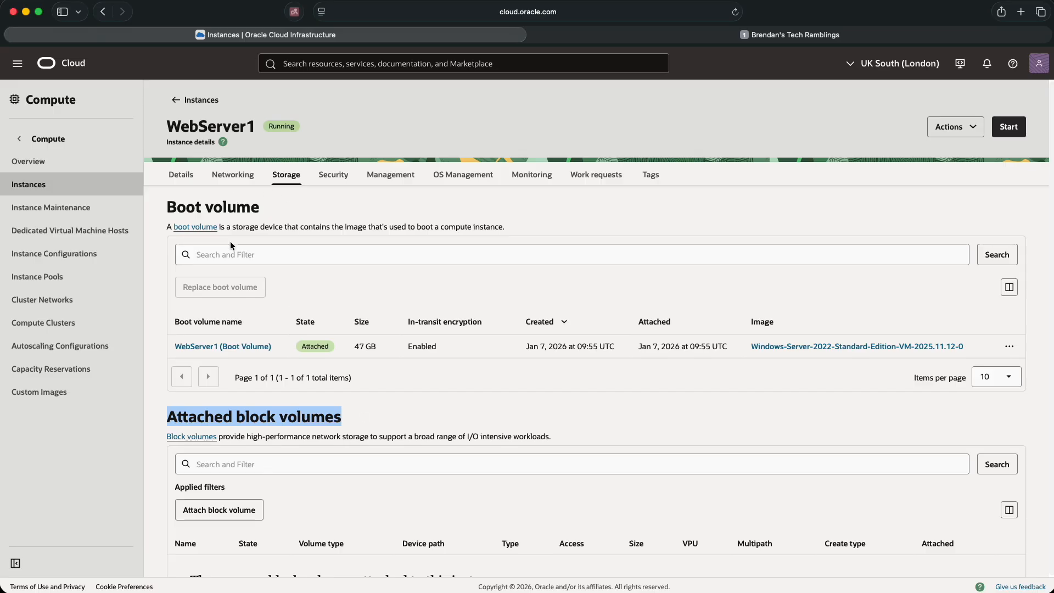
Open WebServer1's boot volume for editing and enable cross ad/region replication
{"action": "left_click", "coordinate": [214, 347]}
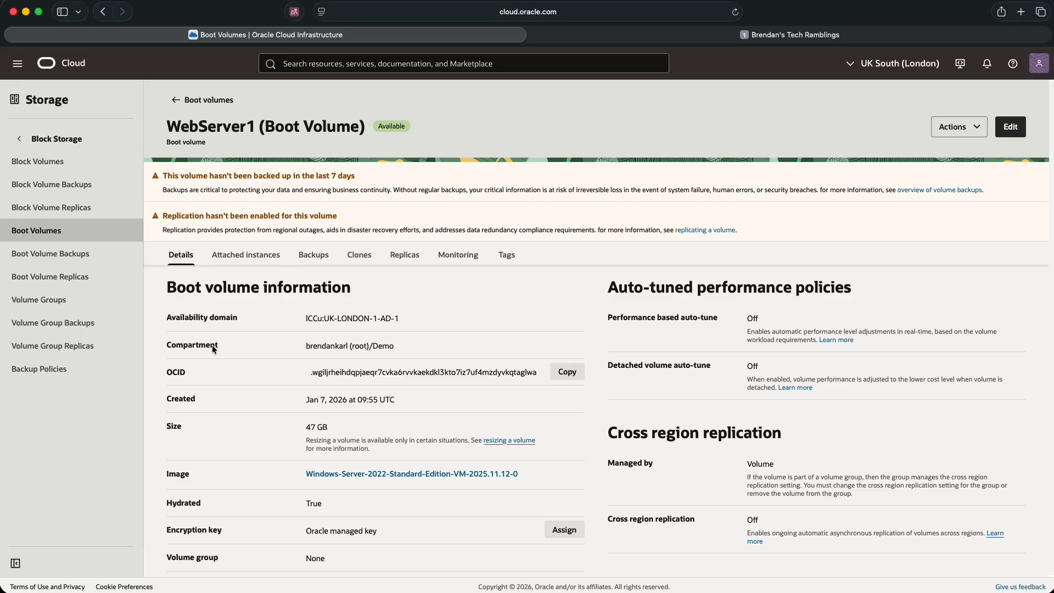
{"action": "left_click", "coordinate": [404, 257]}
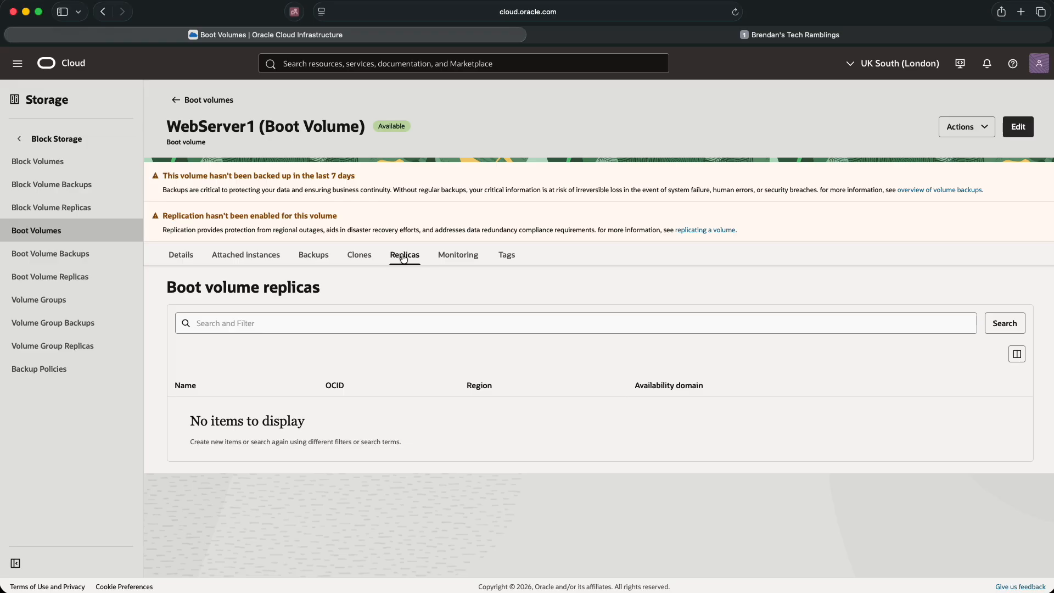
{"action": "left_click", "coordinate": [1019, 129]}
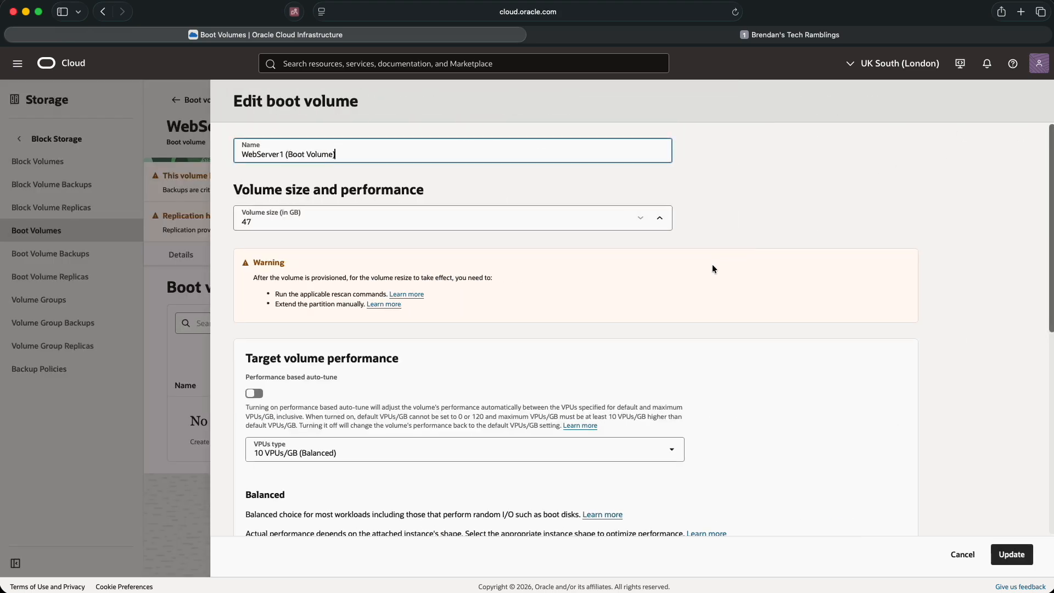
{"action": "scroll", "coordinate": [712, 269], "scroll_direction": "down", "scroll_amount": 10}
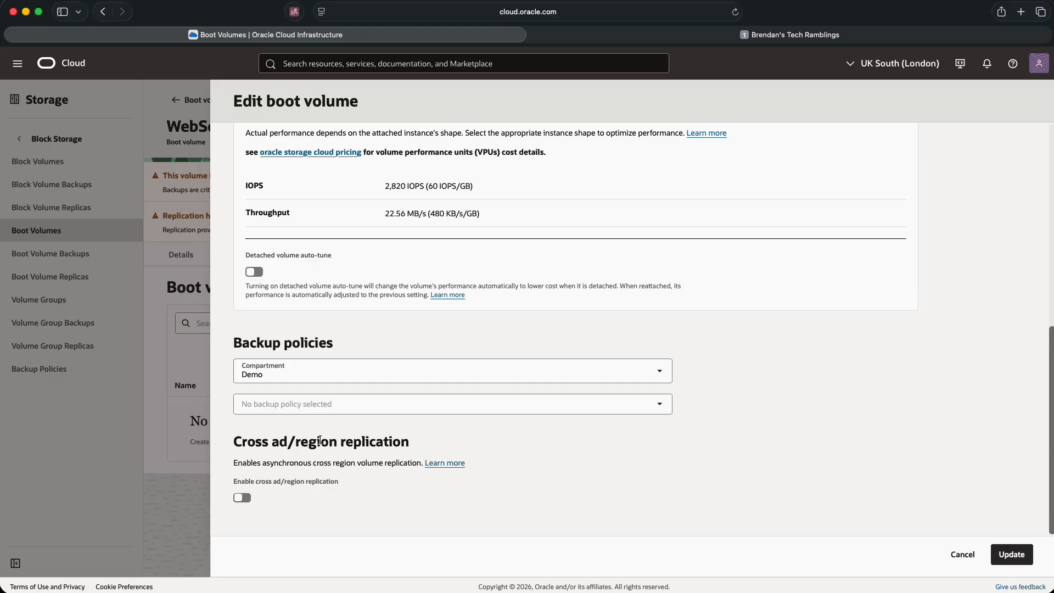
{"action": "left_click", "coordinate": [243, 498]}
{"action": "scroll", "coordinate": [772, 361], "scroll_direction": "down", "scroll_amount": 4}
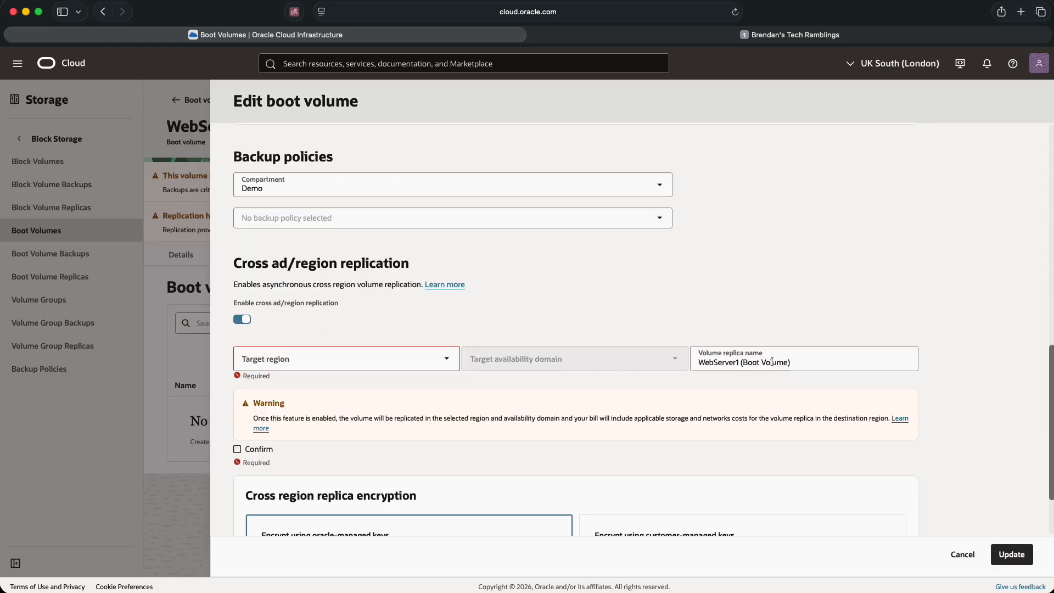
Set the replication target to UK West (Newport), availability domain ICCu:UK-CARDIFF-1-AD-1, accept the replication cost warning and update the volume
{"action": "left_click", "coordinate": [453, 363]}
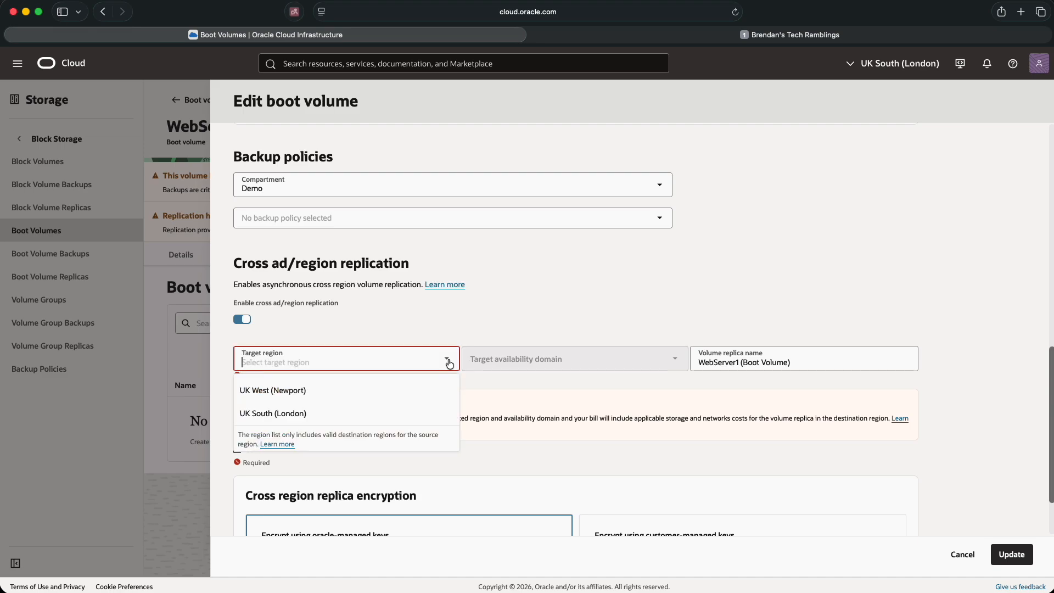
{"action": "left_click", "coordinate": [283, 391]}
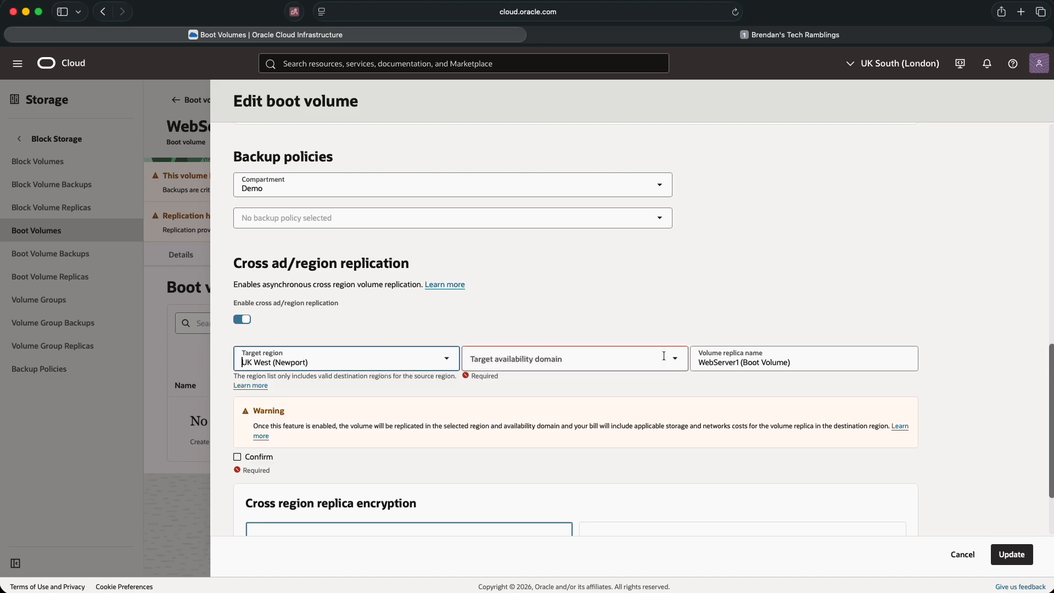
{"action": "left_click", "coordinate": [676, 359]}
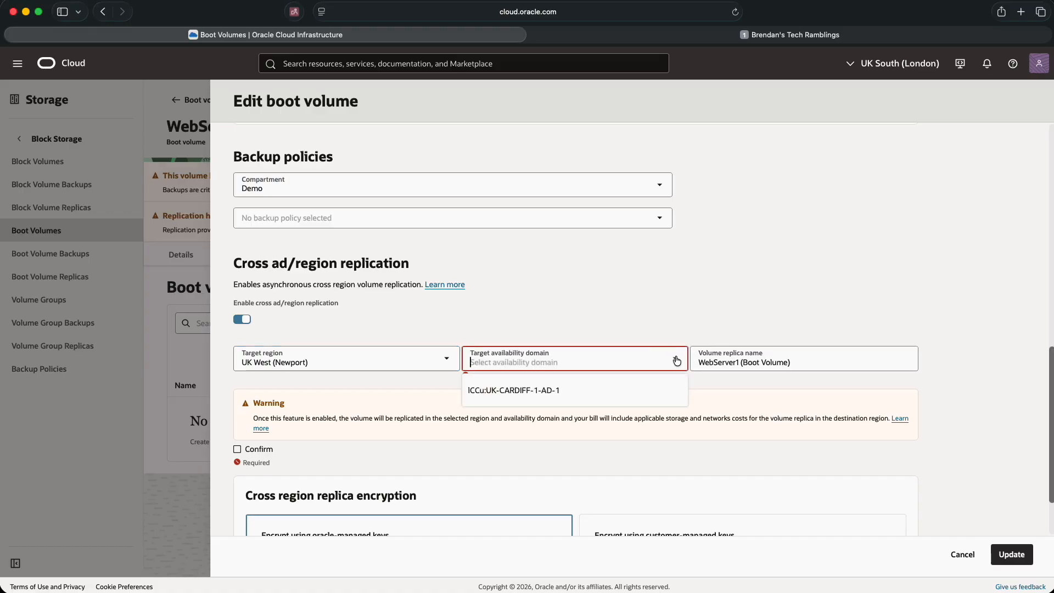
{"action": "left_click", "coordinate": [506, 391]}
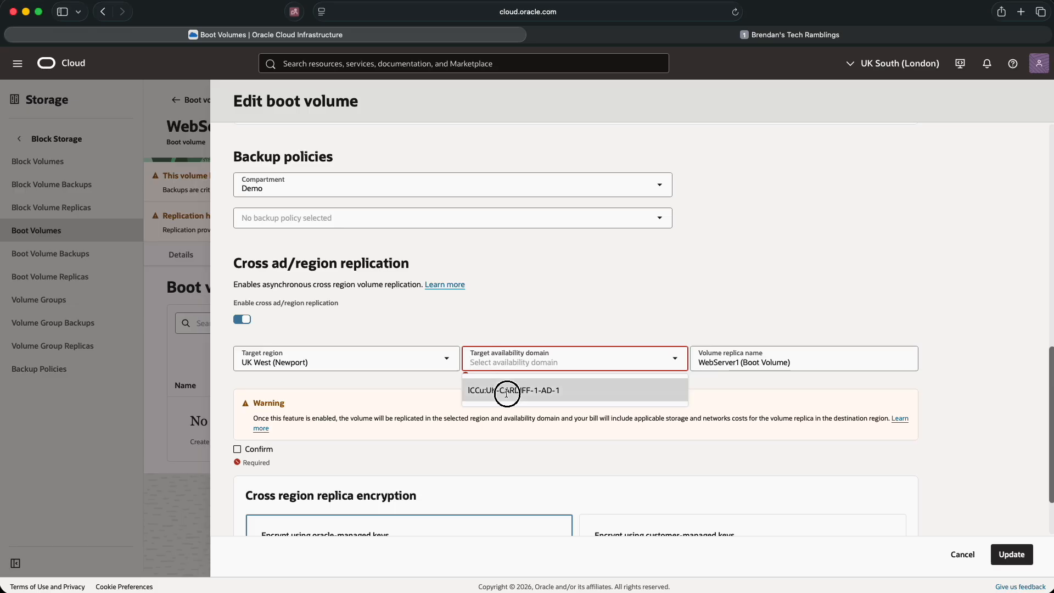
{"action": "left_click", "coordinate": [238, 449]}
{"action": "scroll", "coordinate": [977, 447], "scroll_direction": "down", "scroll_amount": 3}
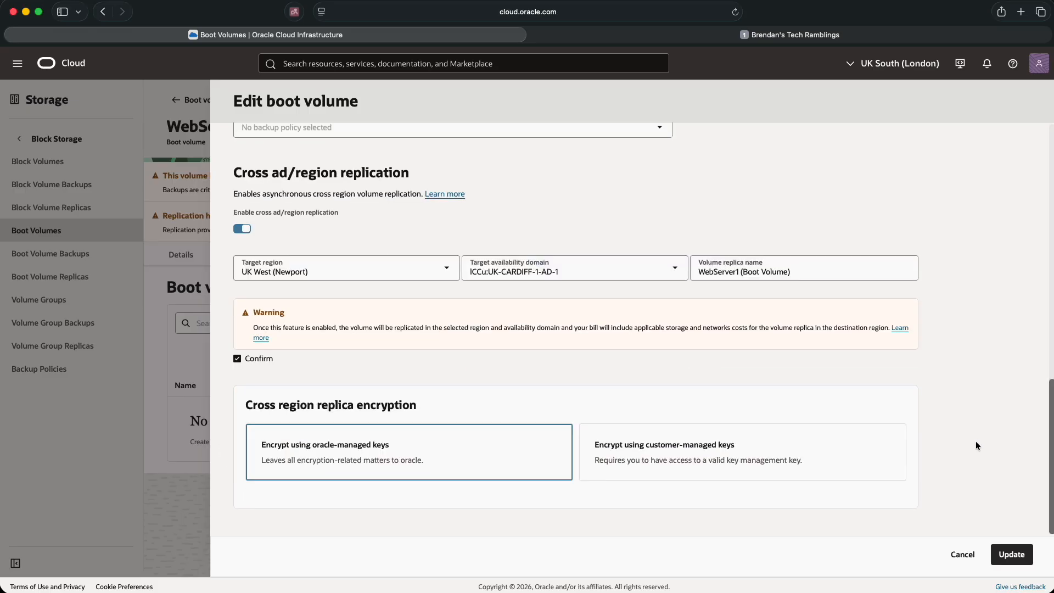
{"action": "left_click", "coordinate": [1011, 555]}
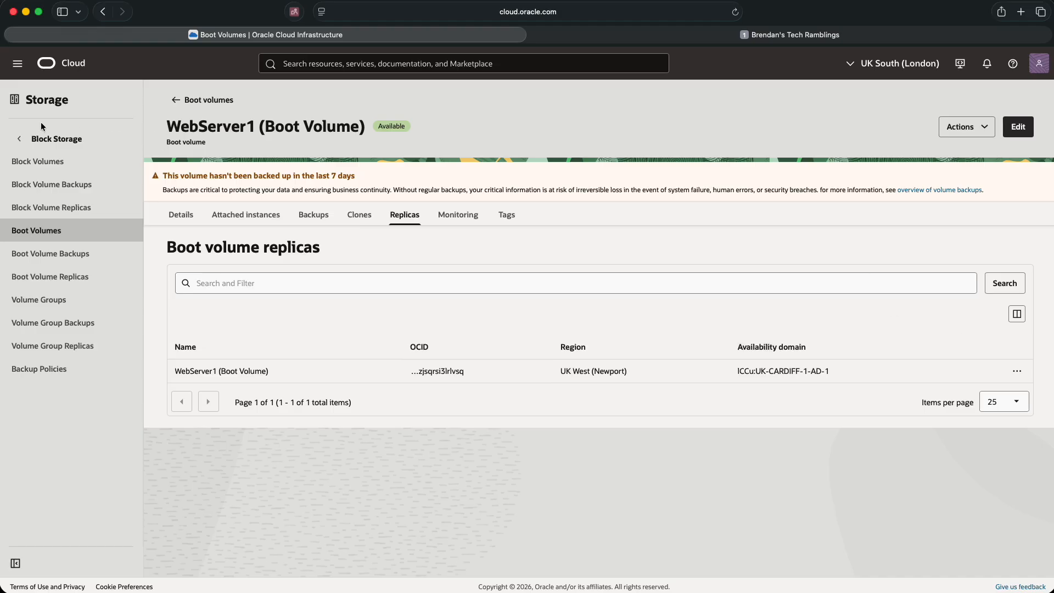
Go to the Compute instances list and switch the console region to UK West (Newport)
{"action": "left_click", "coordinate": [60, 67]}
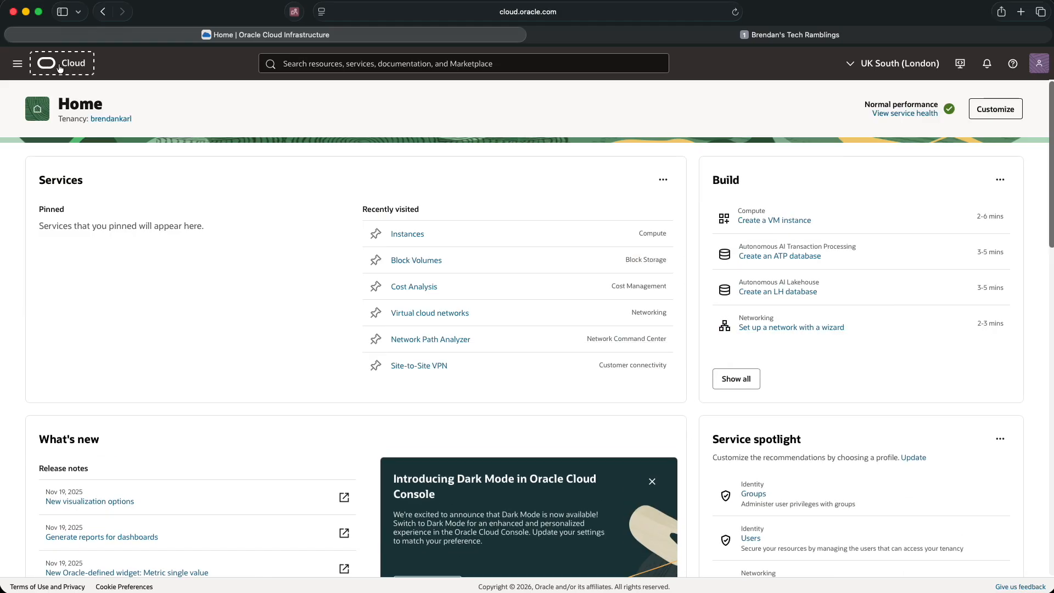
{"action": "left_click", "coordinate": [17, 63]}
{"action": "left_click", "coordinate": [26, 160]}
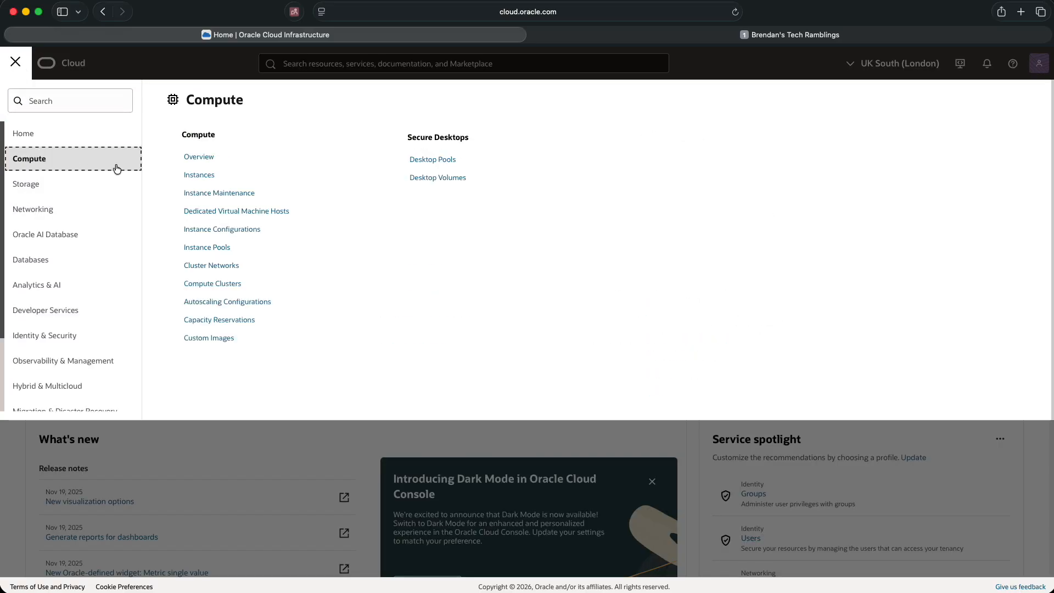
{"action": "left_click", "coordinate": [190, 174]}
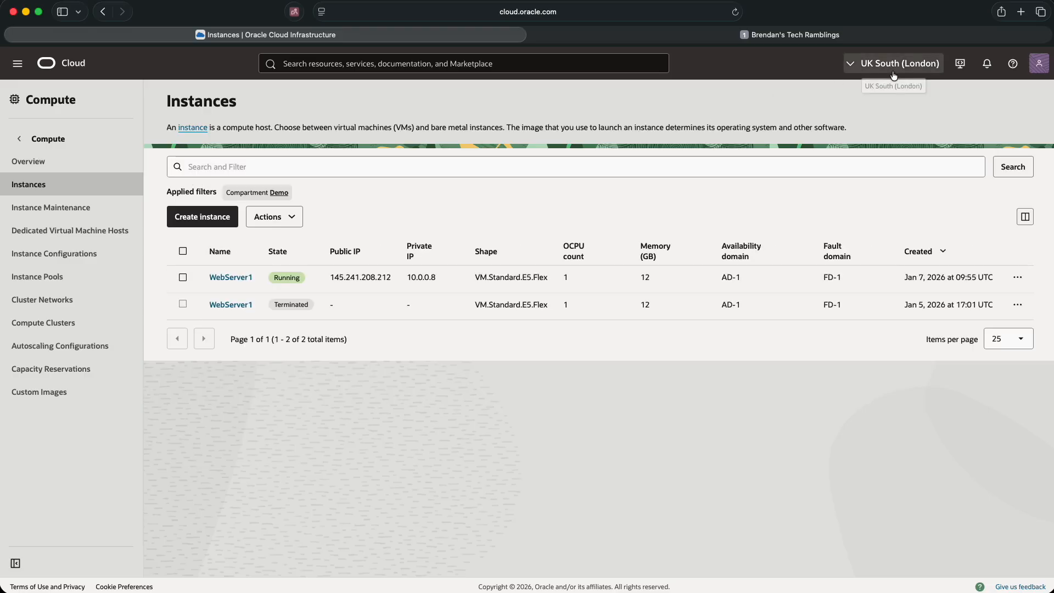
{"action": "left_click", "coordinate": [850, 64]}
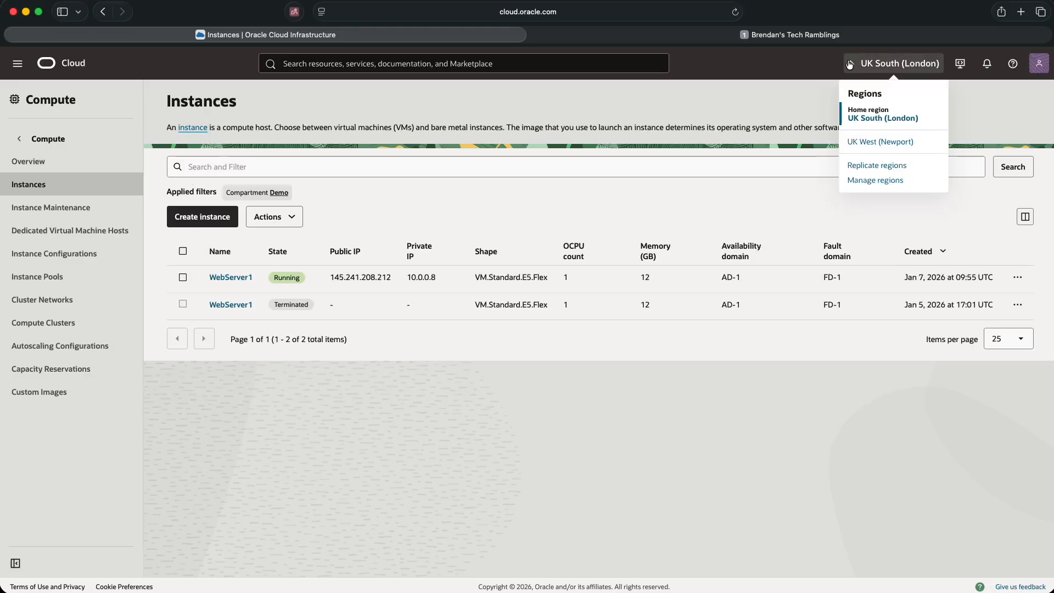
{"action": "left_click", "coordinate": [868, 142]}
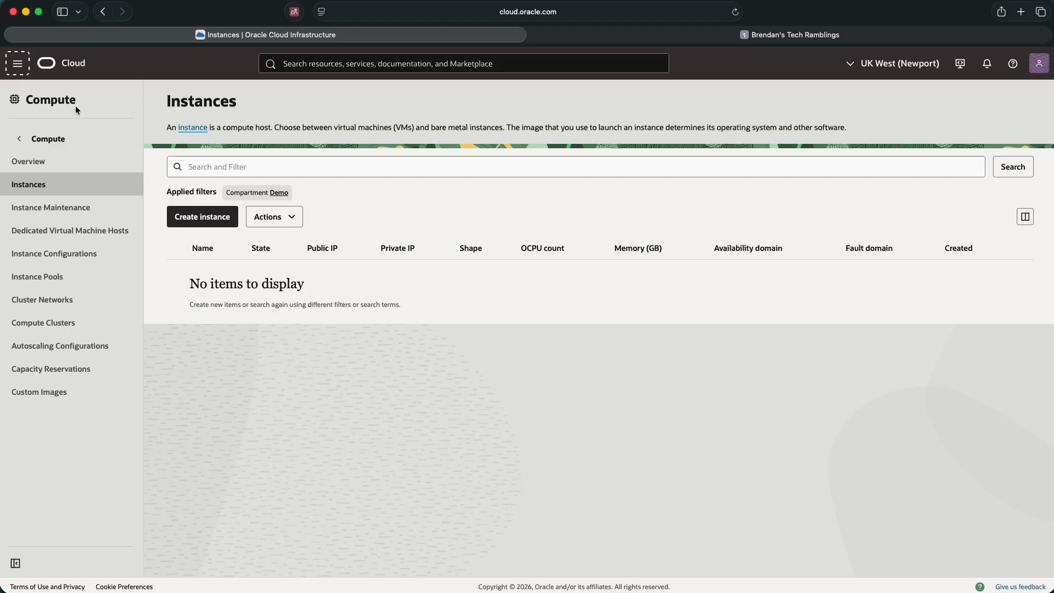
Open the list of boot volume replicas in Block Storage
{"action": "left_click", "coordinate": [18, 63]}
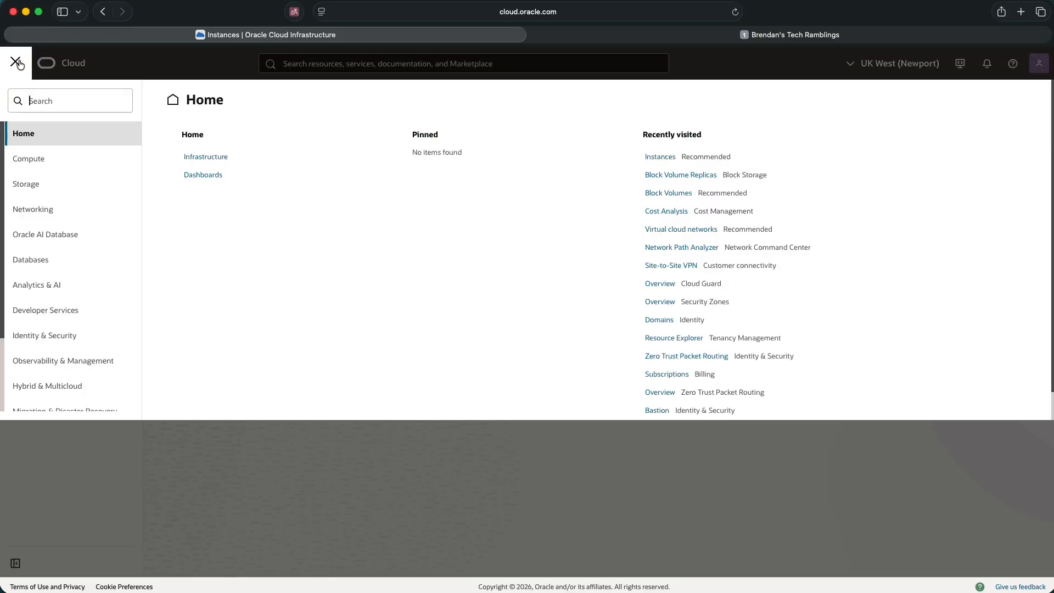
{"action": "left_click", "coordinate": [42, 184]}
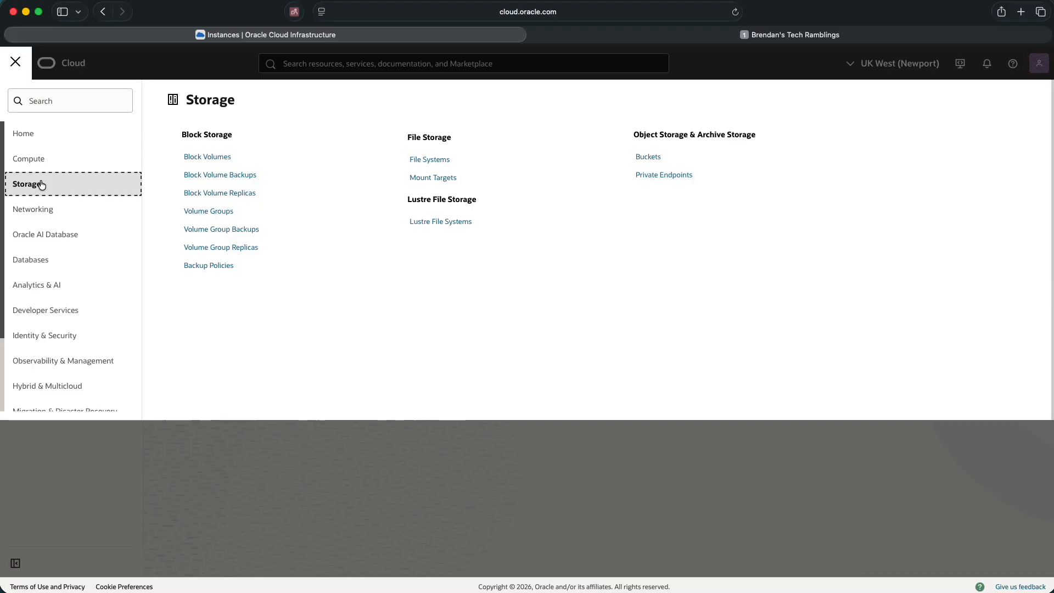
{"action": "left_click", "coordinate": [208, 196]}
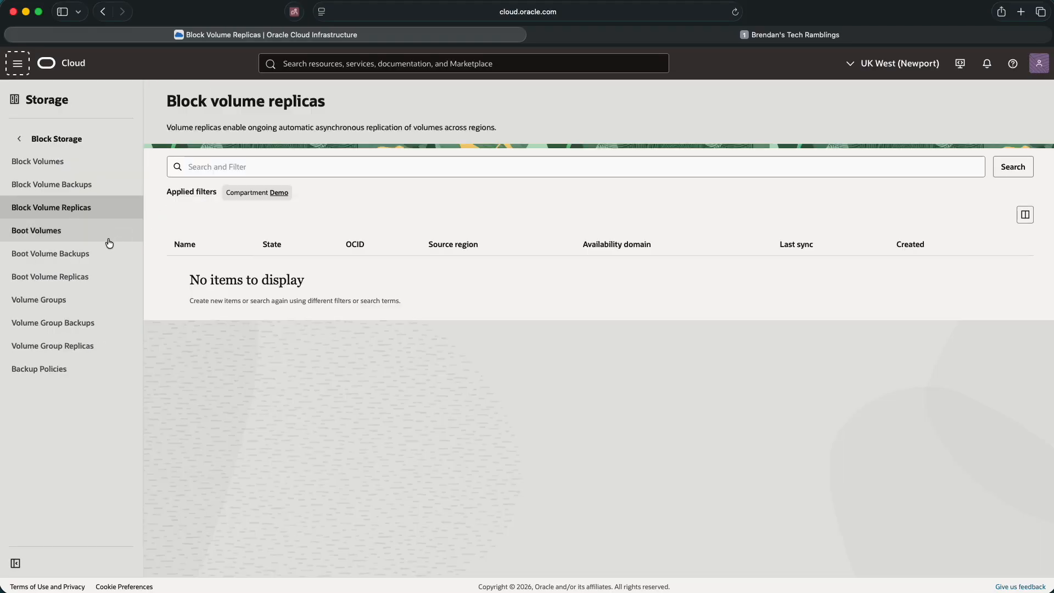
{"action": "left_click", "coordinate": [53, 277]}
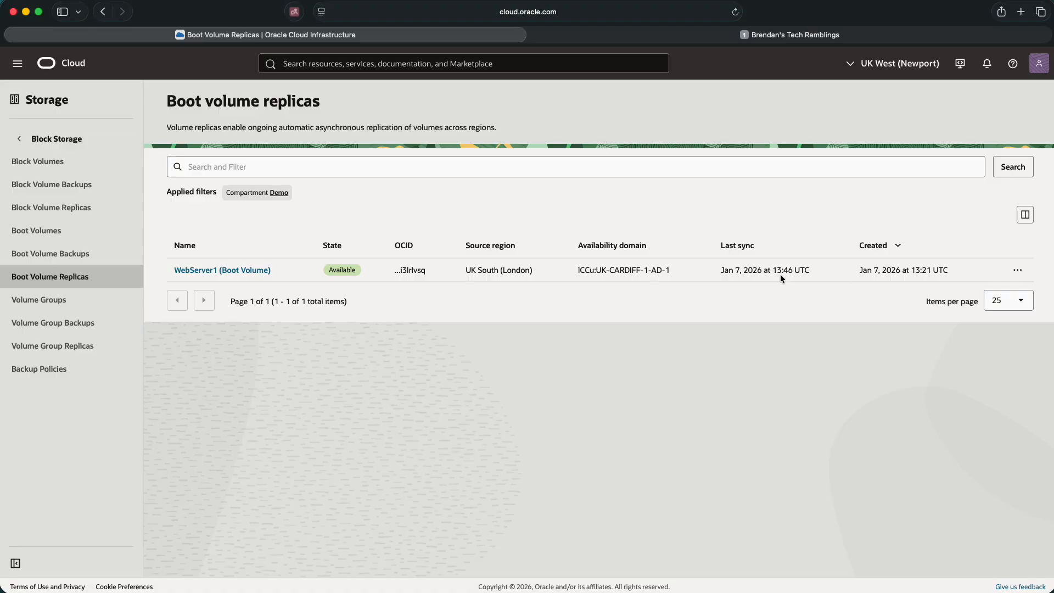
Activate the WebServer1 boot volume replica under the name WebServer1, keeping the default size, performance and encryption
{"action": "left_click", "coordinate": [1019, 271]}
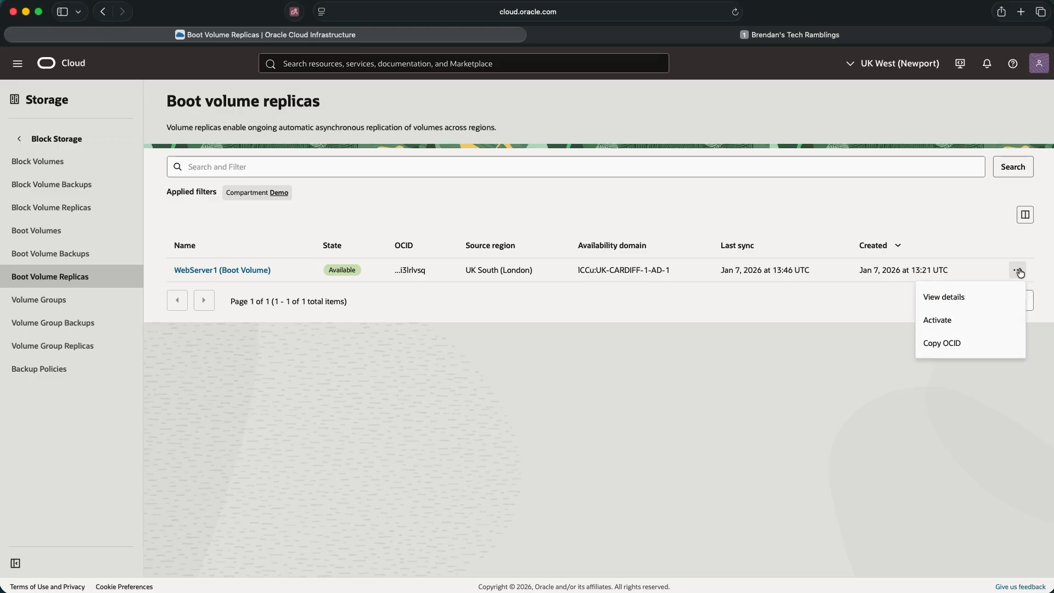
{"action": "left_click", "coordinate": [957, 322]}
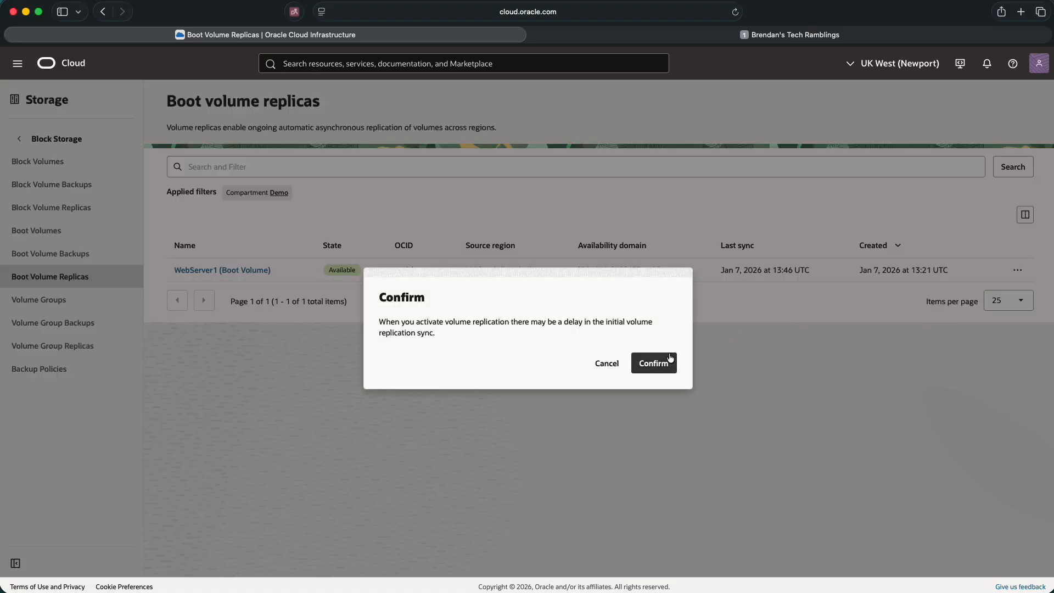
{"action": "left_click", "coordinate": [651, 365]}
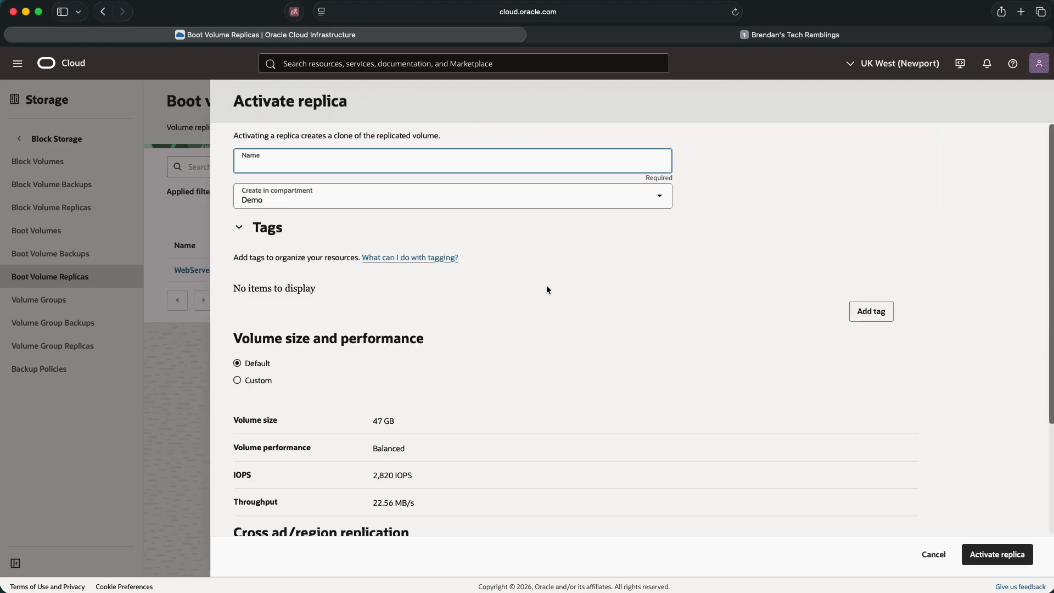
{"action": "type", "text": "WebServer1"}
{"action": "scroll", "coordinate": [997, 345], "scroll_direction": "down", "scroll_amount": 5}
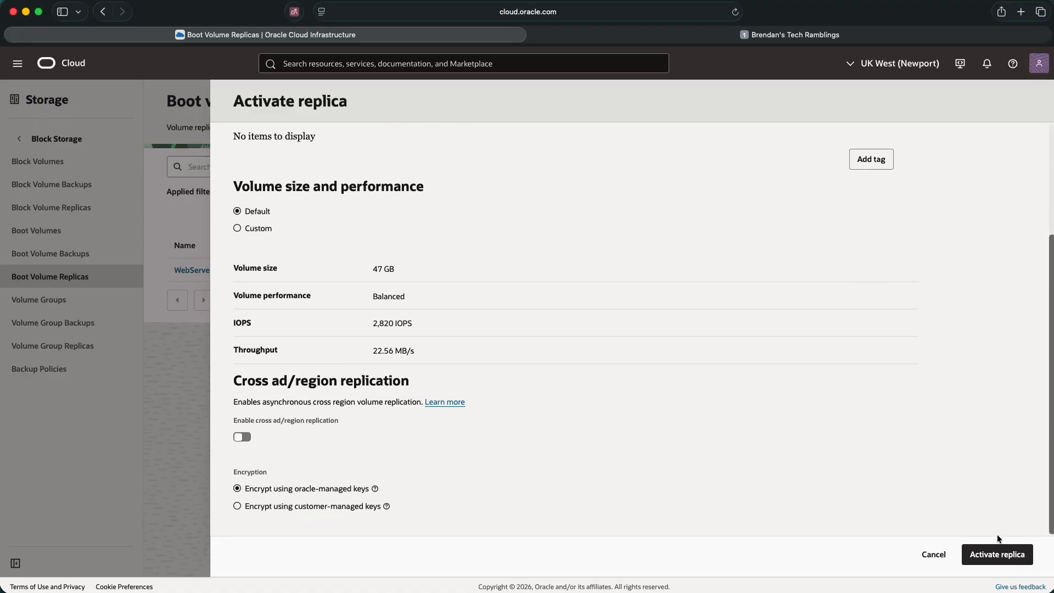
{"action": "left_click", "coordinate": [998, 554]}
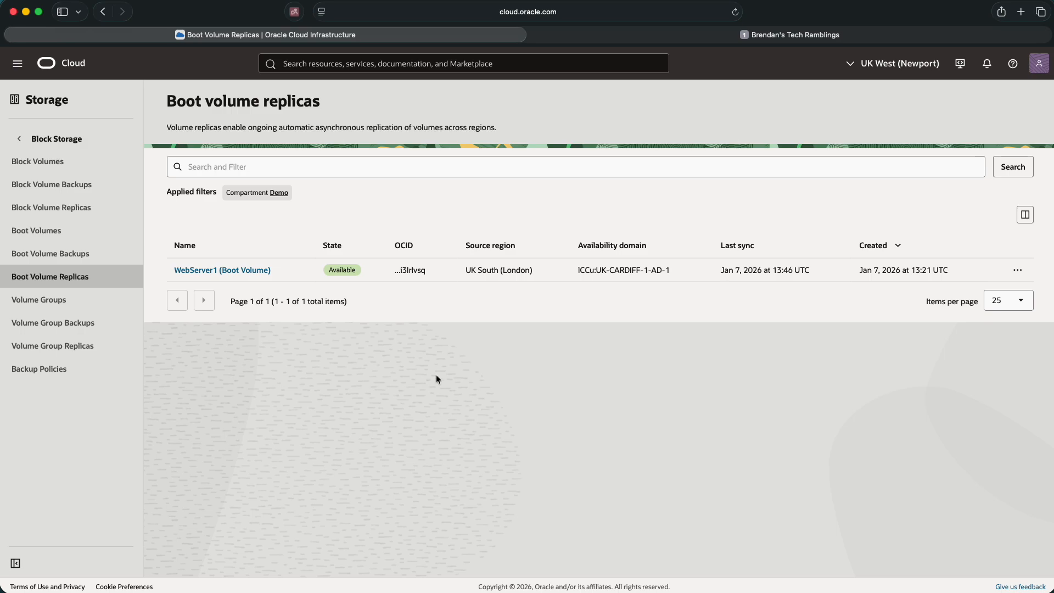
Open the WebServer1 boot volume in UK West (Newport) and start creating a compute instance from it
{"action": "left_click", "coordinate": [31, 231]}
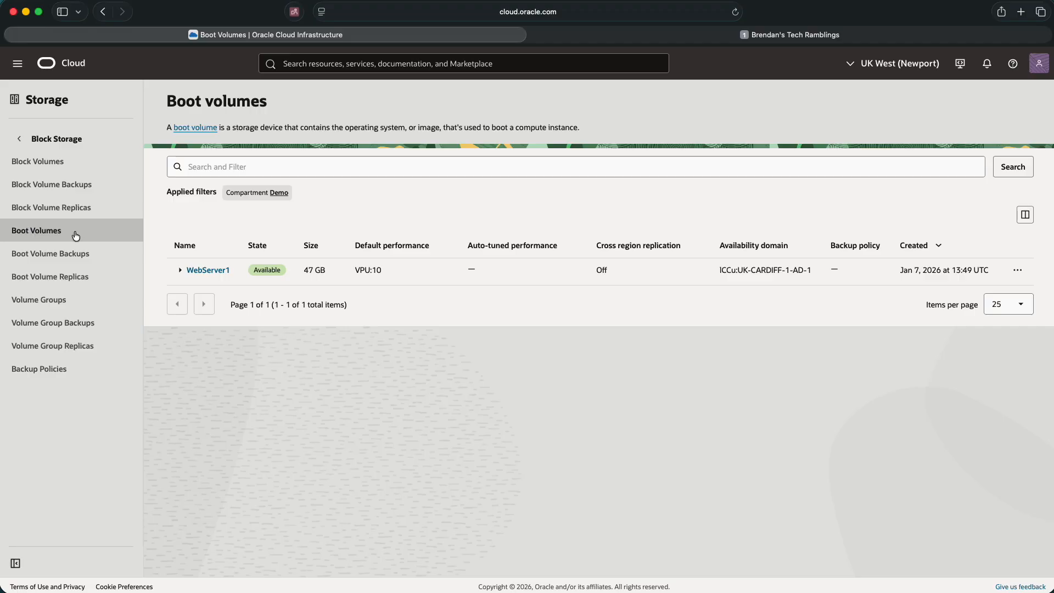
{"action": "left_click", "coordinate": [208, 270]}
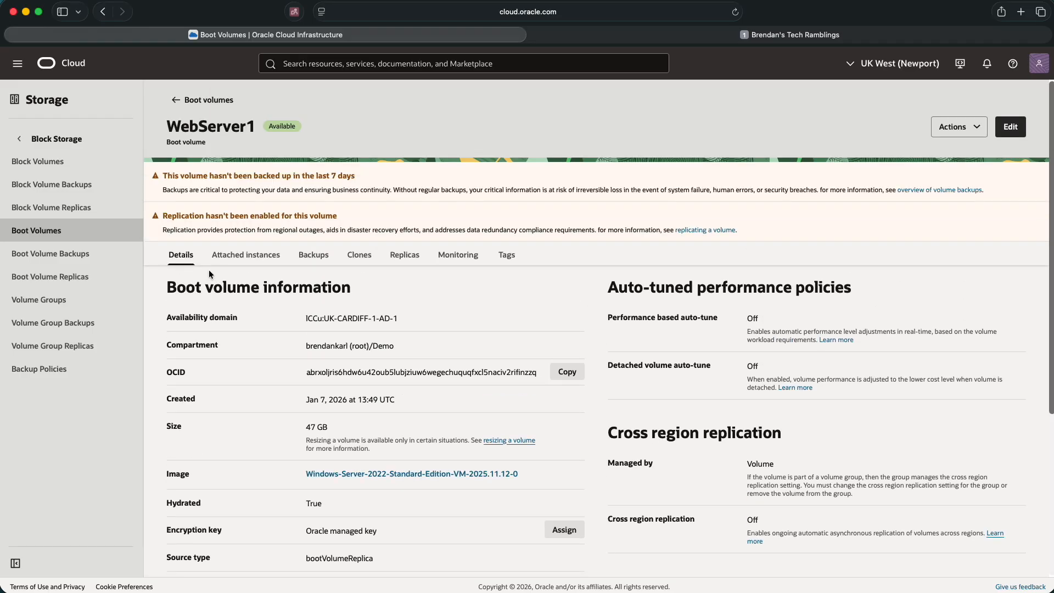
{"action": "left_click", "coordinate": [981, 132]}
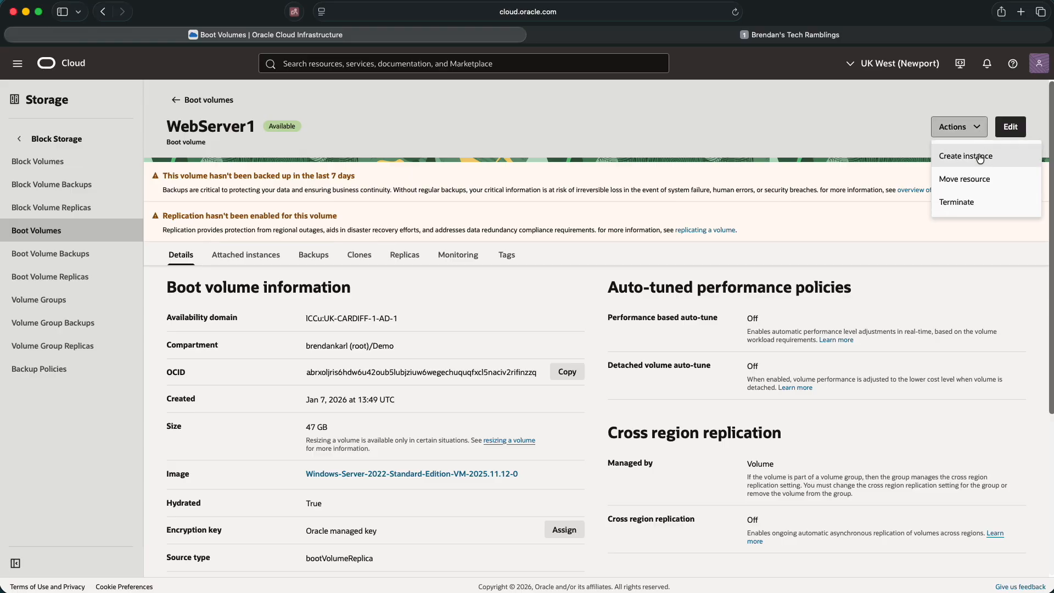
{"action": "left_click", "coordinate": [981, 157]}
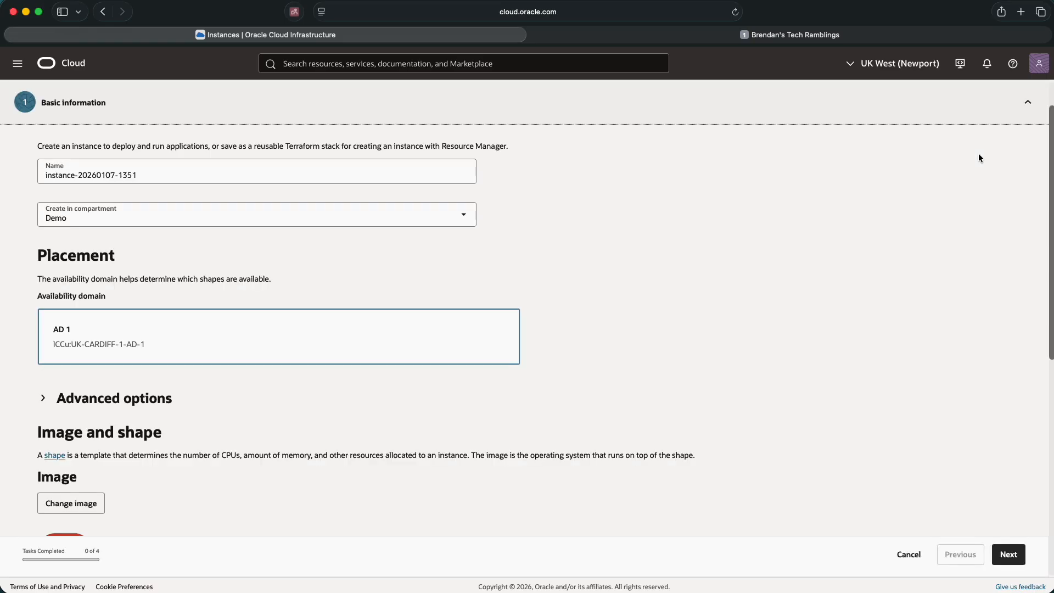
Name the new instance WebServer1 and complete the basic information section
{"action": "left_click_drag", "start_coordinate": [147, 176], "coordinate": [9, 176]}
{"action": "type", "text": "WebServe"}
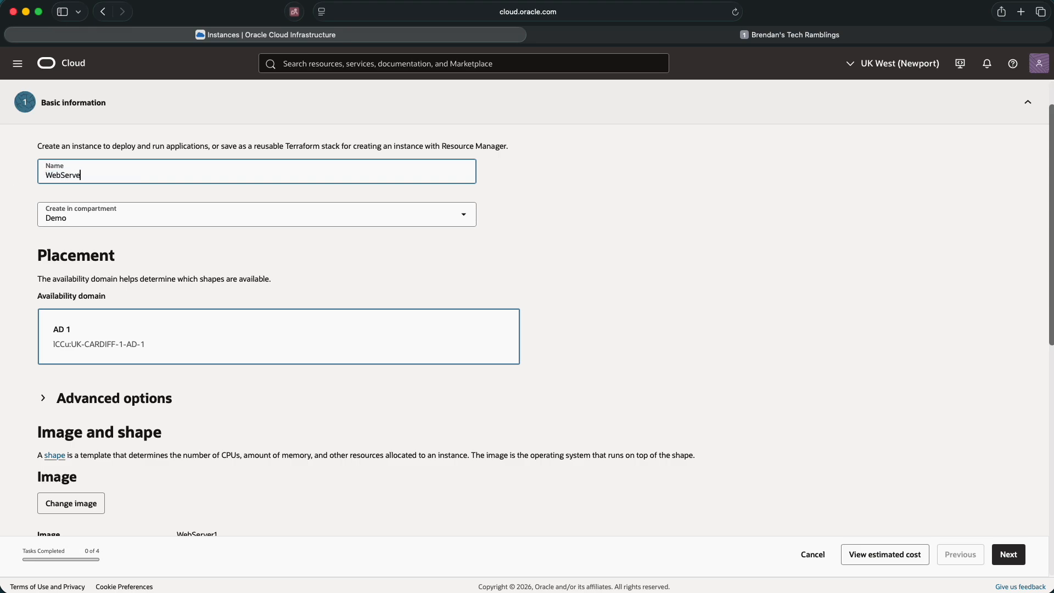
{"action": "type", "text": "r1"}
{"action": "left_click", "coordinate": [801, 258]}
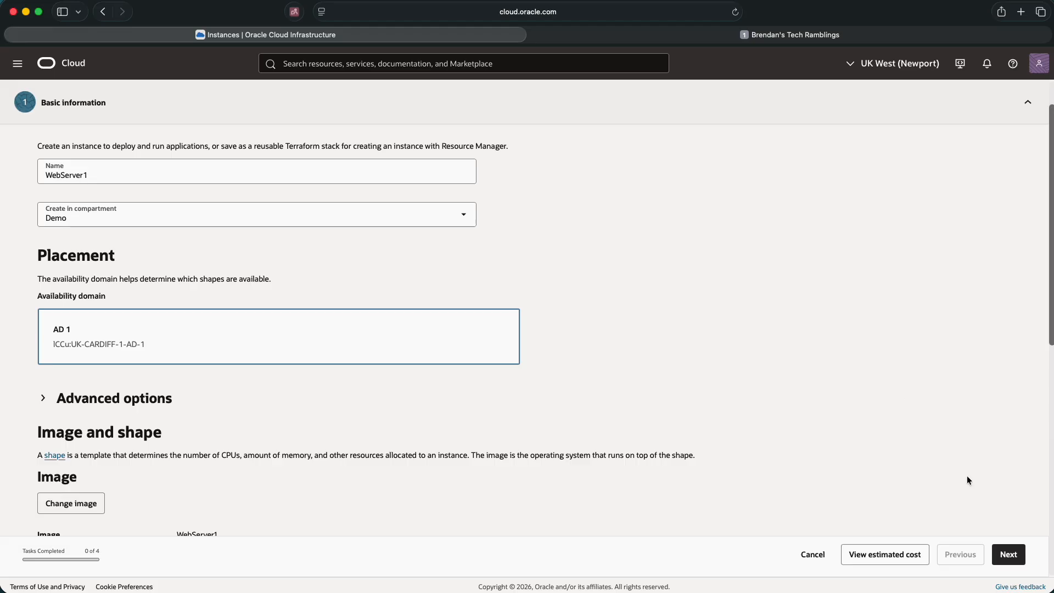
{"action": "left_click", "coordinate": [1009, 555]}
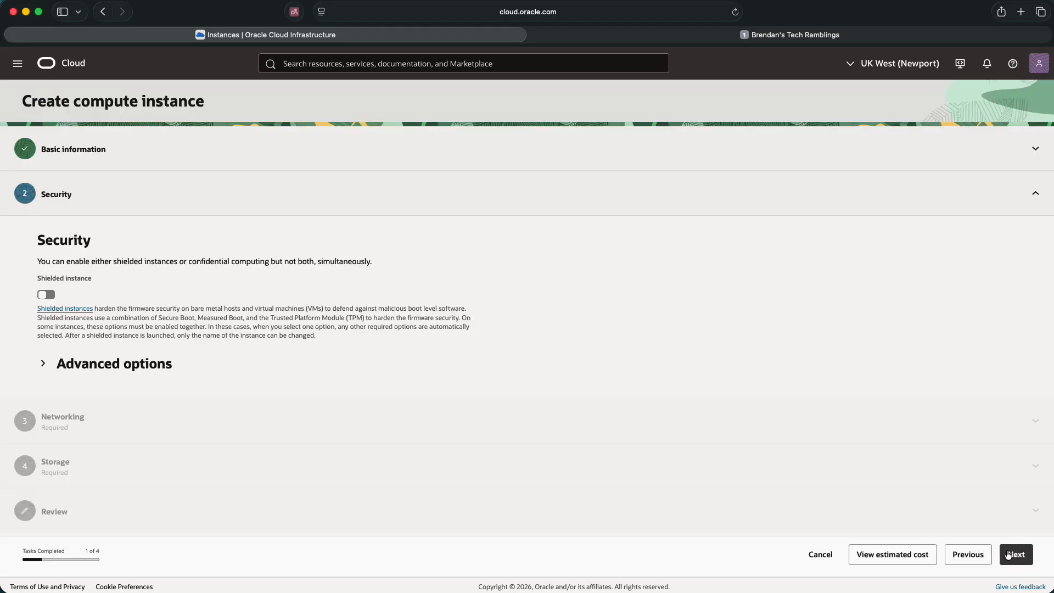
Keep the default security settings and choose Demo VCN - CWL as the instance's virtual cloud network
{"action": "left_click", "coordinate": [1009, 555]}
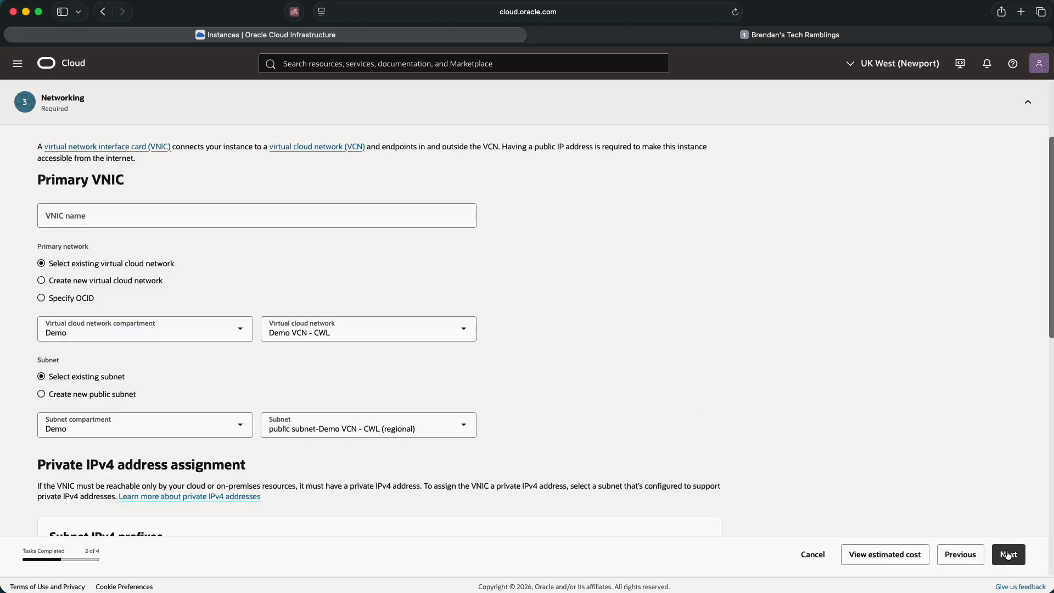
{"action": "left_click", "coordinate": [349, 333]}
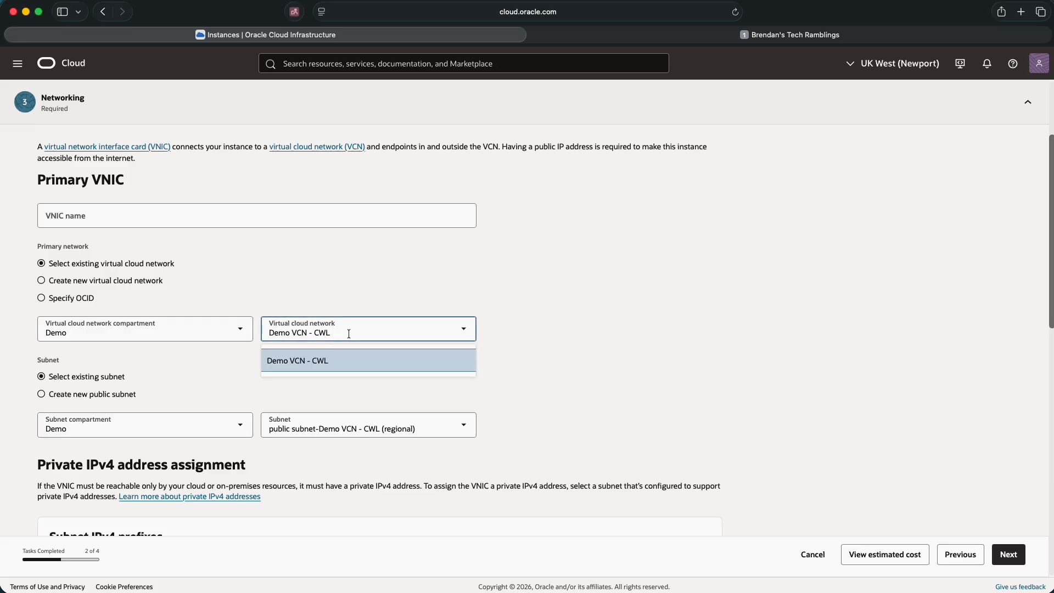
{"action": "left_click", "coordinate": [325, 360]}
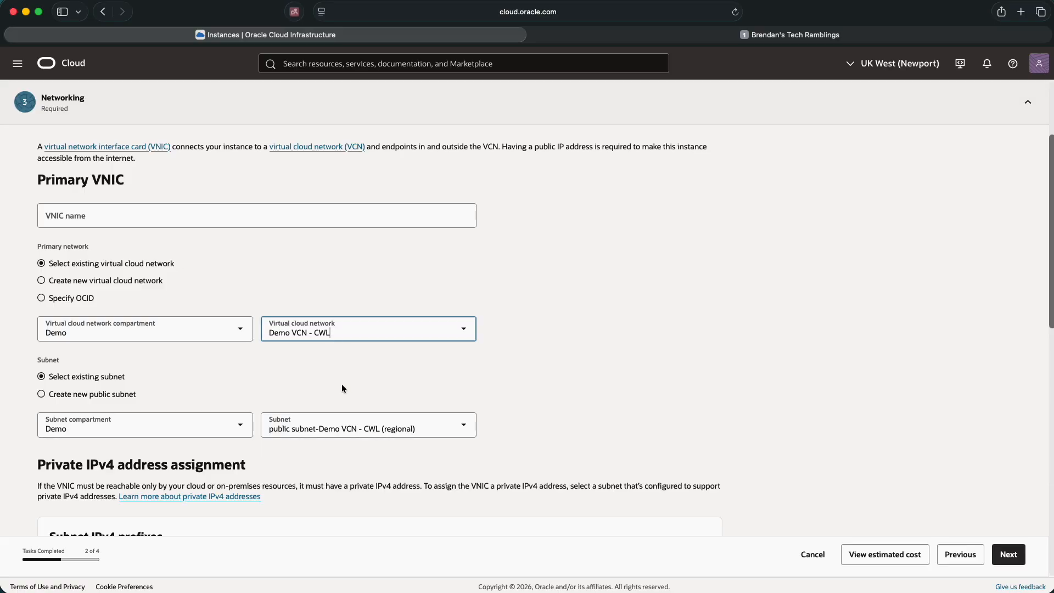
Choose the public subnet of Demo VCN - CWL, keep the remaining settings and create the WebServer1 instance, dismissing the feedback request
{"action": "left_click", "coordinate": [347, 428]}
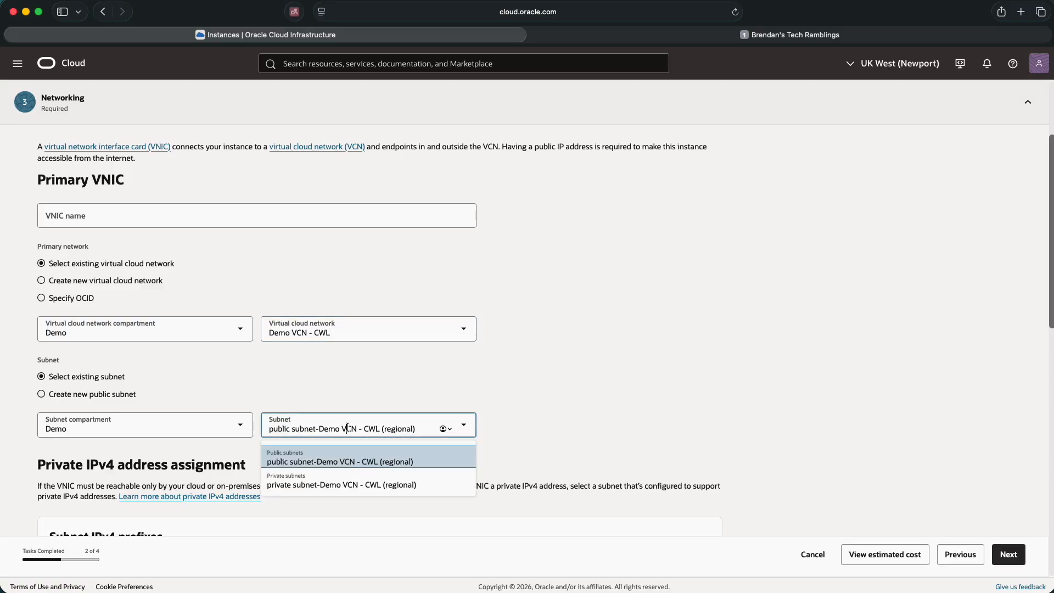
{"action": "left_click", "coordinate": [350, 461]}
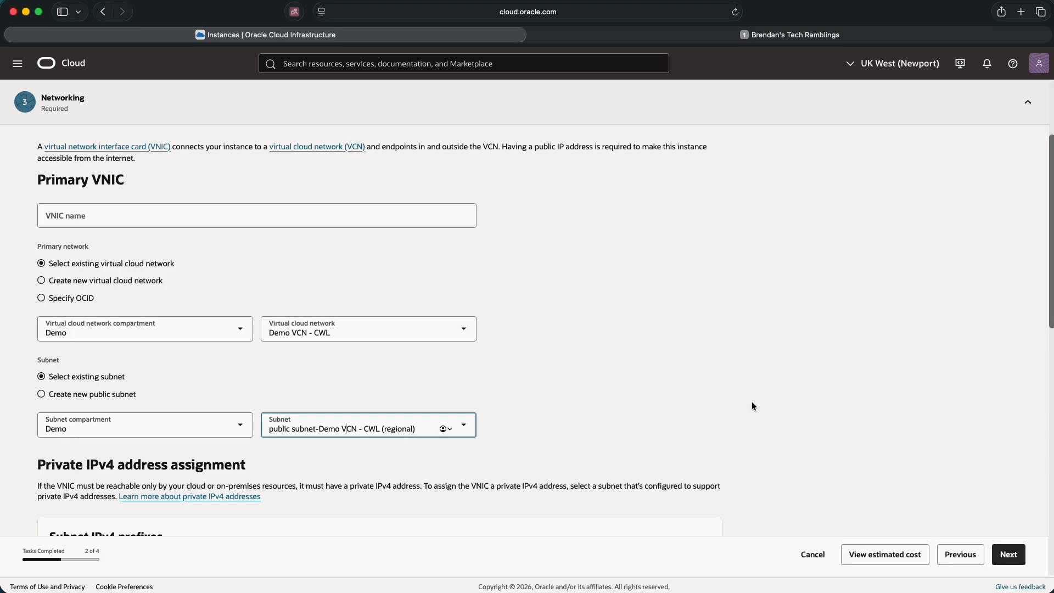
{"action": "left_click", "coordinate": [1010, 556]}
{"action": "left_click", "coordinate": [1010, 556]}
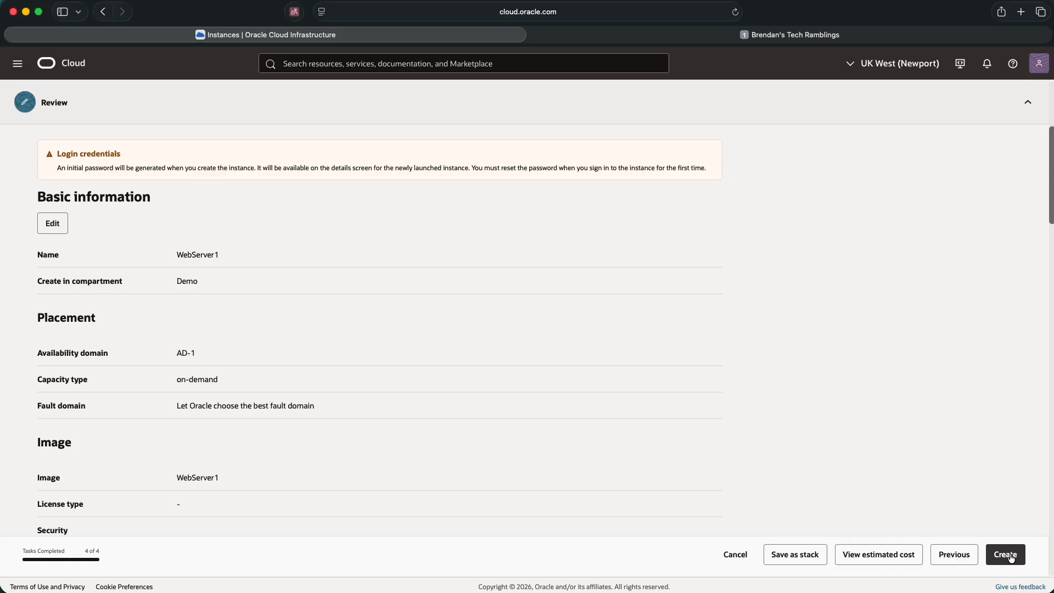
{"action": "left_click", "coordinate": [1012, 557]}
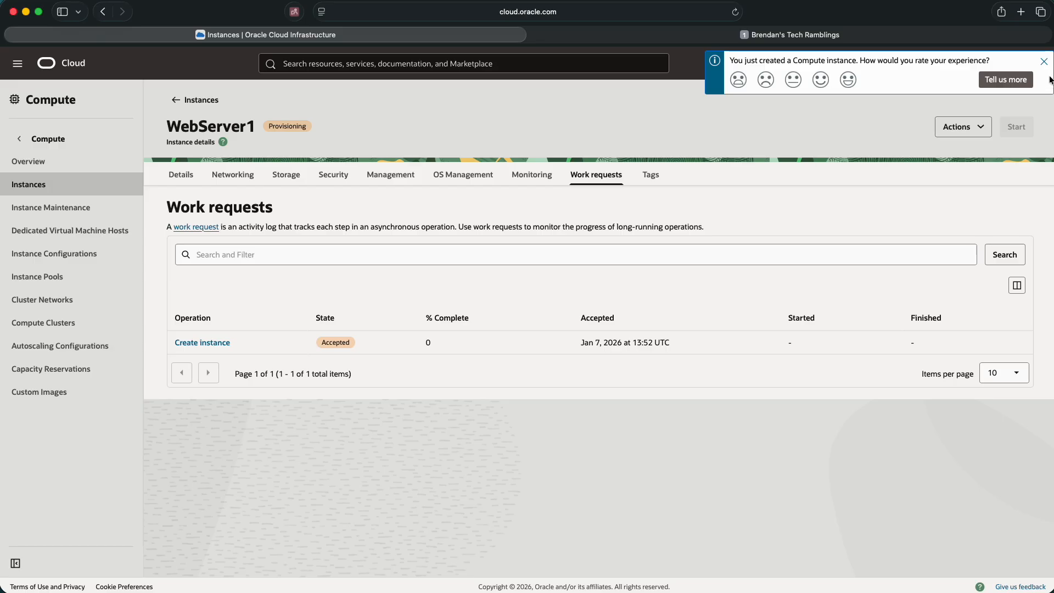
{"action": "left_click", "coordinate": [1044, 62]}
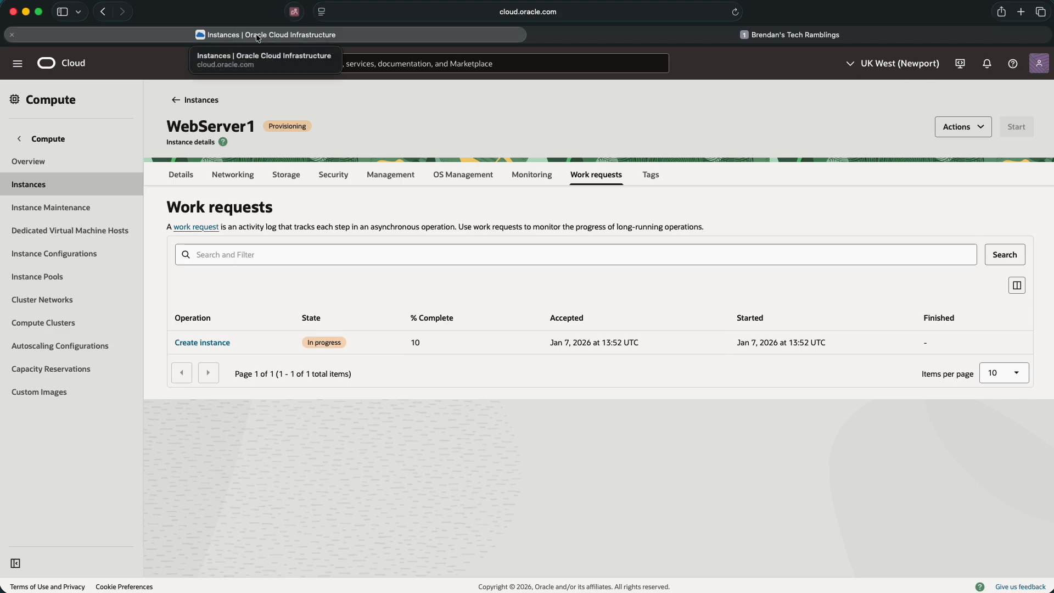
Open the list of compute instances in UK West (Newport) to check the new WebServer1 instance's state
{"action": "left_click", "coordinate": [17, 63]}
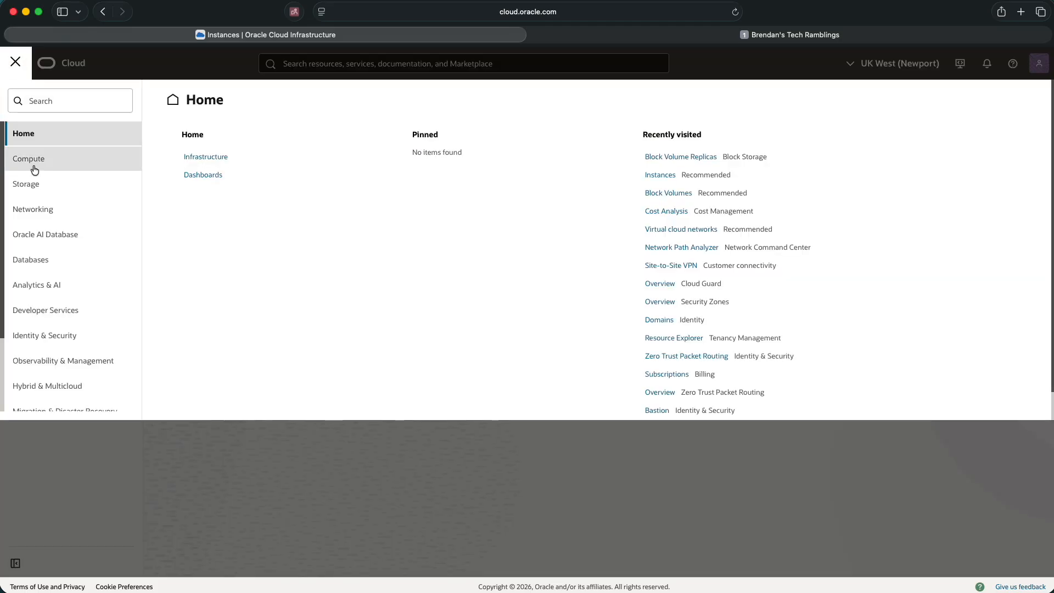
{"action": "left_click", "coordinate": [34, 165]}
{"action": "left_click", "coordinate": [192, 176]}
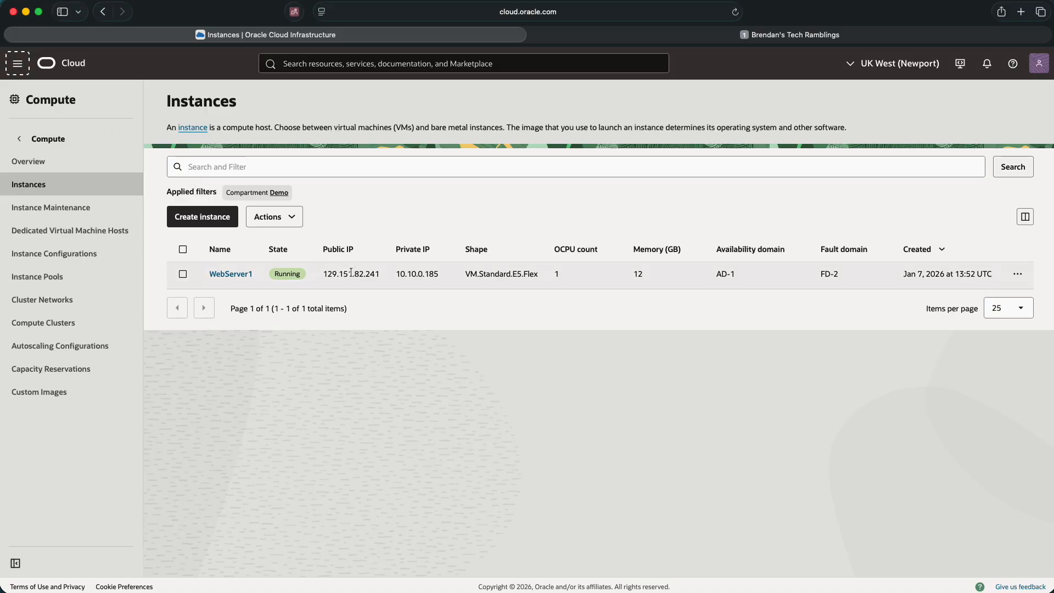
Switch to the UK South (London) region and stop the running WebServer1 instance there
{"action": "left_click", "coordinate": [881, 64]}
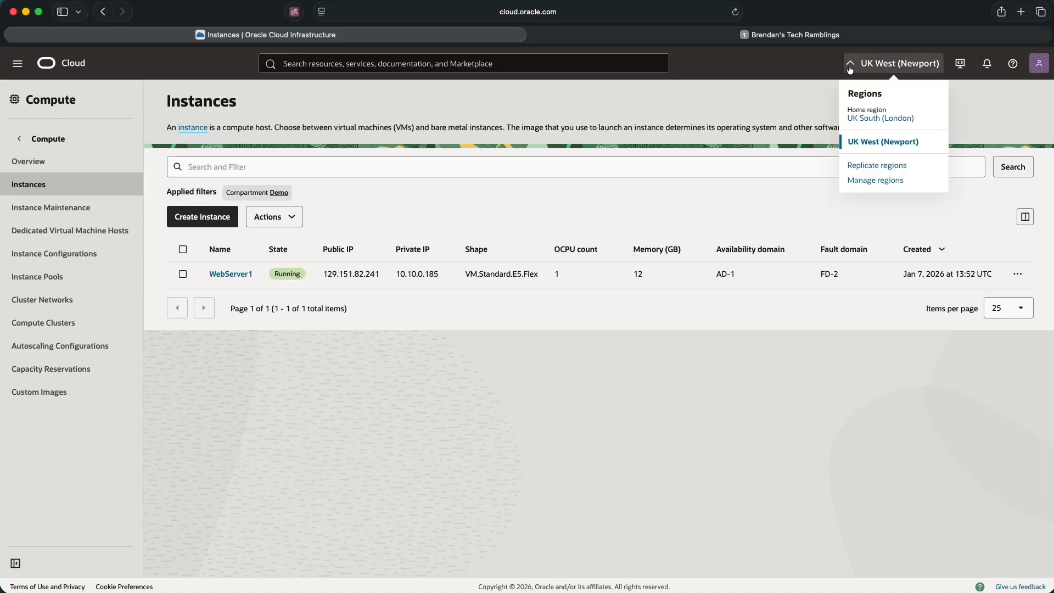
{"action": "left_click", "coordinate": [871, 117]}
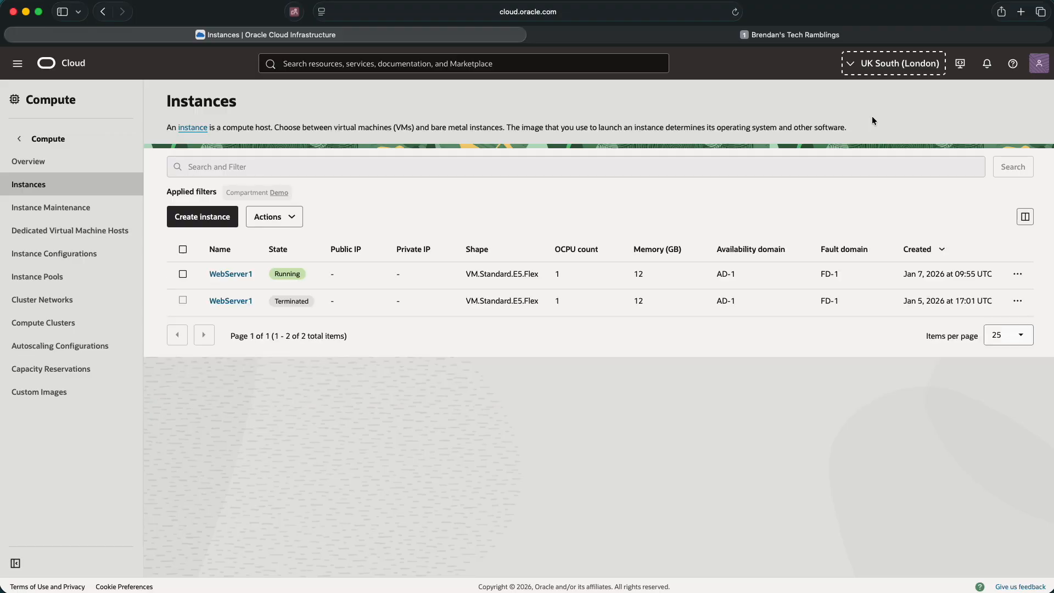
{"action": "left_click", "coordinate": [183, 278]}
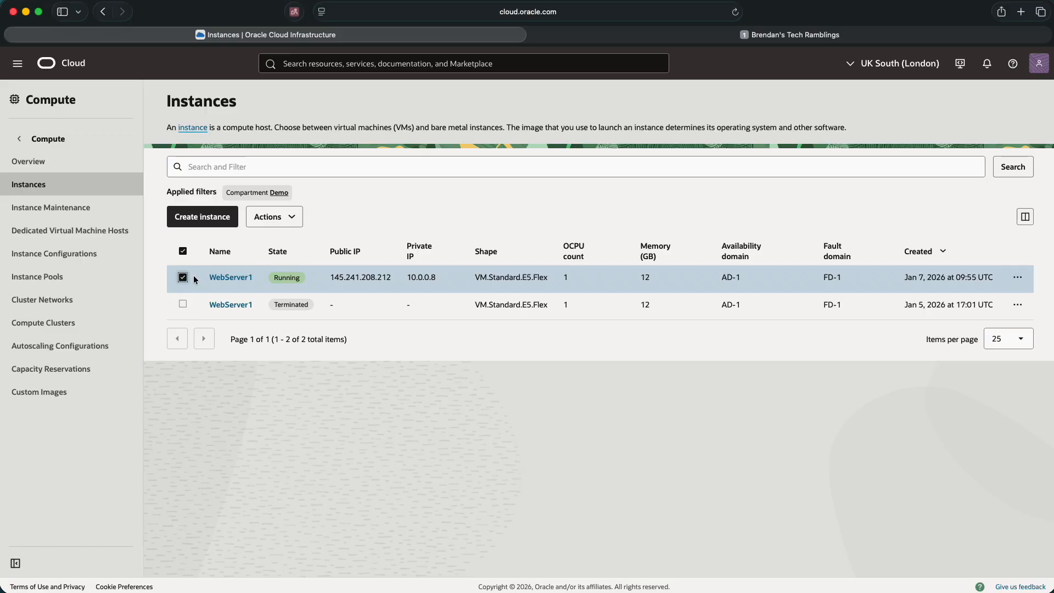
{"action": "left_click", "coordinate": [1018, 280]}
{"action": "left_click", "coordinate": [948, 349]}
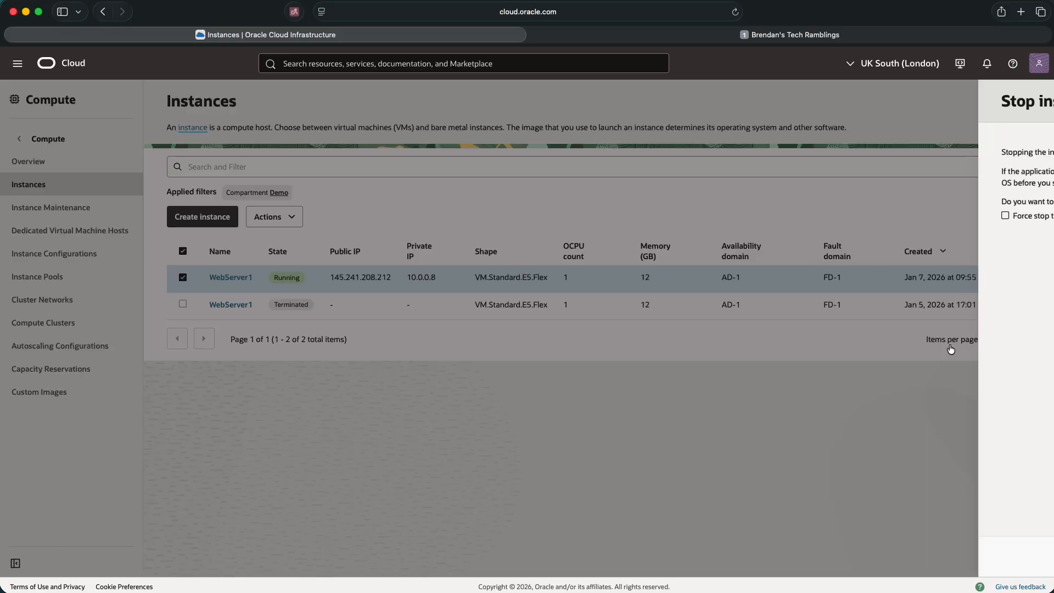
{"action": "left_click", "coordinate": [1001, 554]}
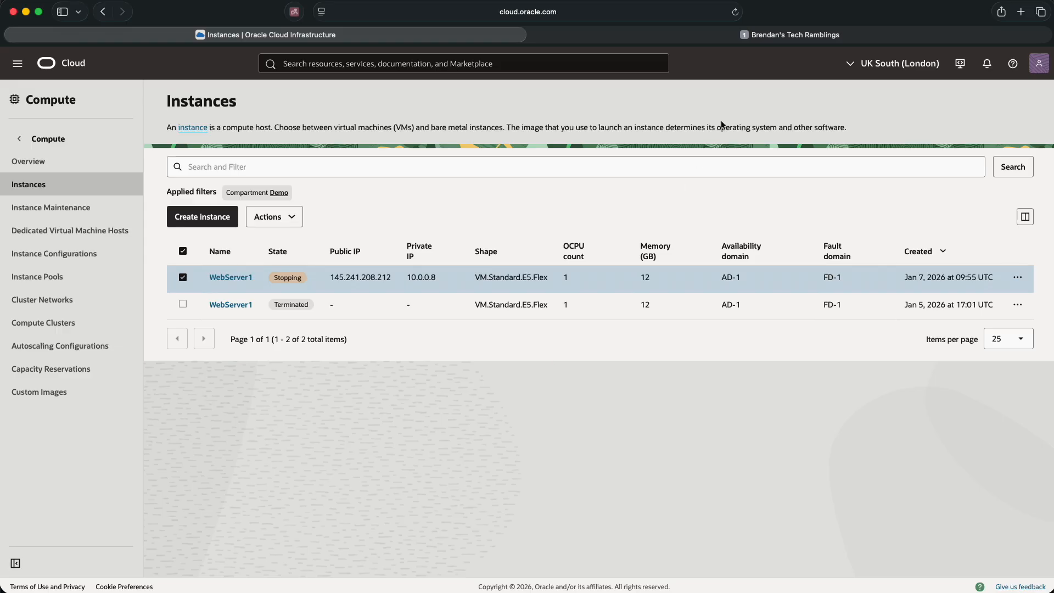
Reload the website at 145.241.208.212 to check its availability, and return to the Oracle Cloud console
{"action": "left_click", "coordinate": [800, 36]}
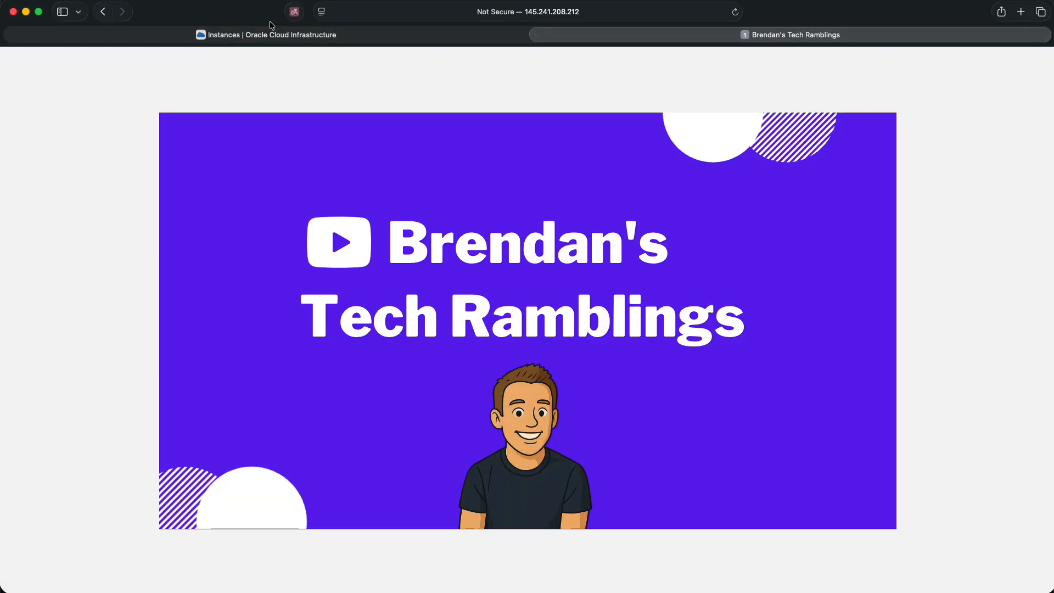
{"action": "left_click", "coordinate": [736, 12]}
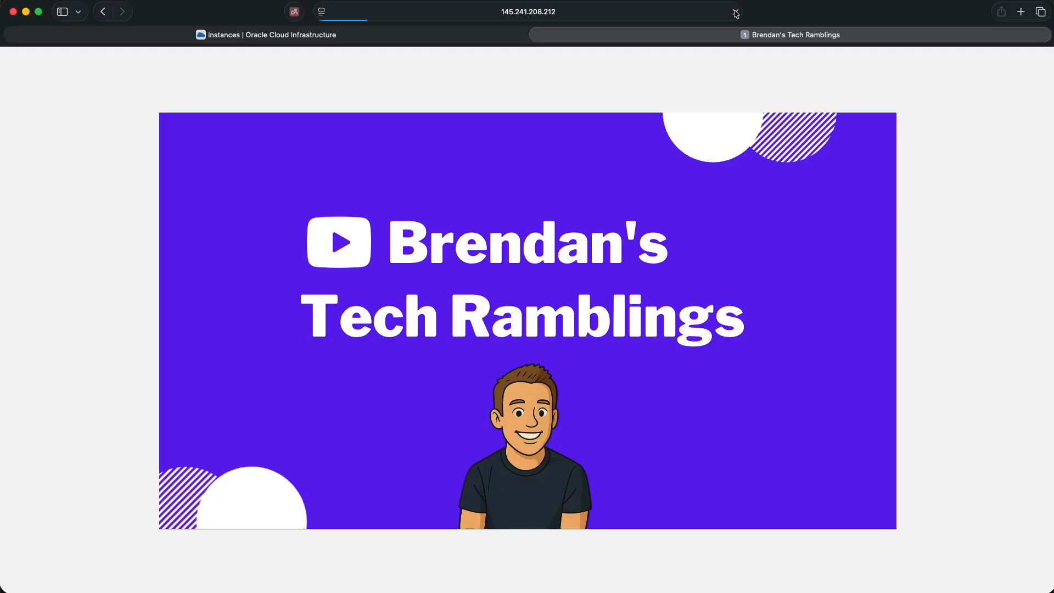
{"action": "left_click", "coordinate": [389, 35]}
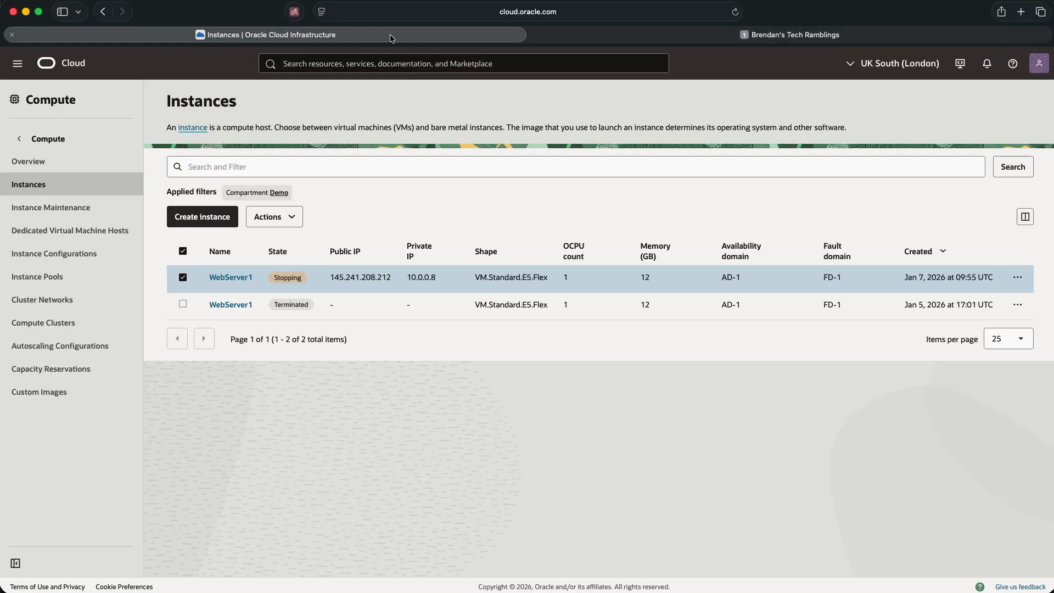
Switch the console to UK West (Newport) and copy the WebServer1 instance's public IP address
{"action": "left_click", "coordinate": [894, 64]}
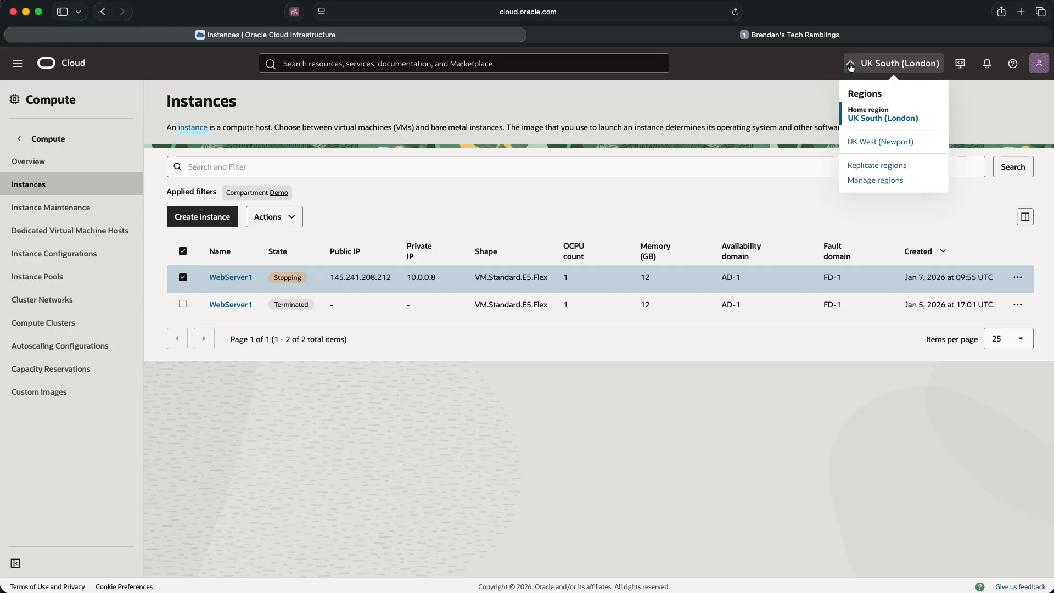
{"action": "left_click", "coordinate": [867, 141]}
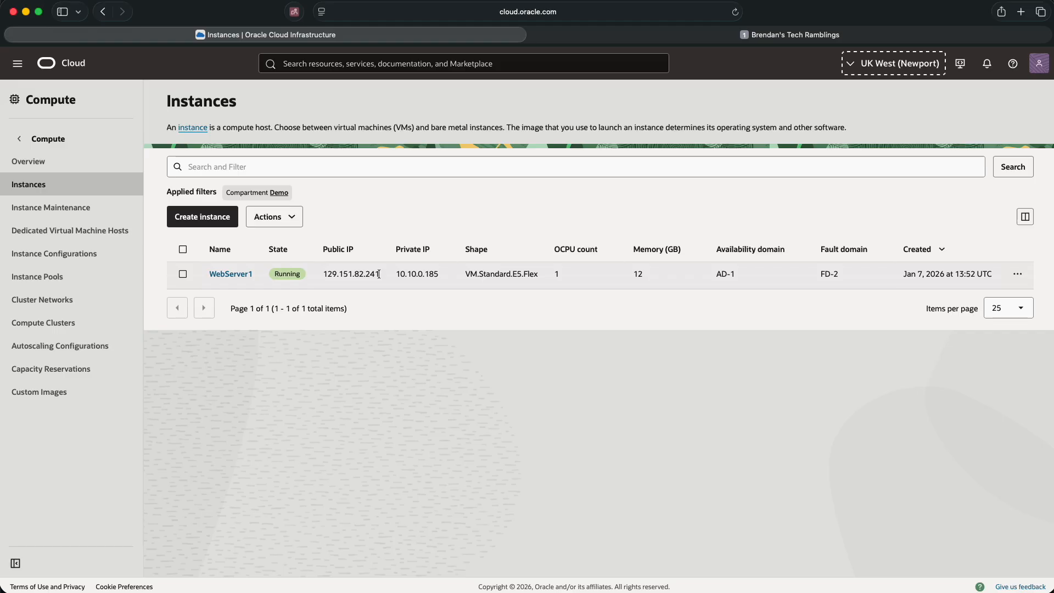
{"action": "left_click_drag", "start_coordinate": [378, 274], "coordinate": [329, 275]}
{"action": "right_click", "coordinate": [332, 275]}
{"action": "left_click", "coordinate": [362, 328]}
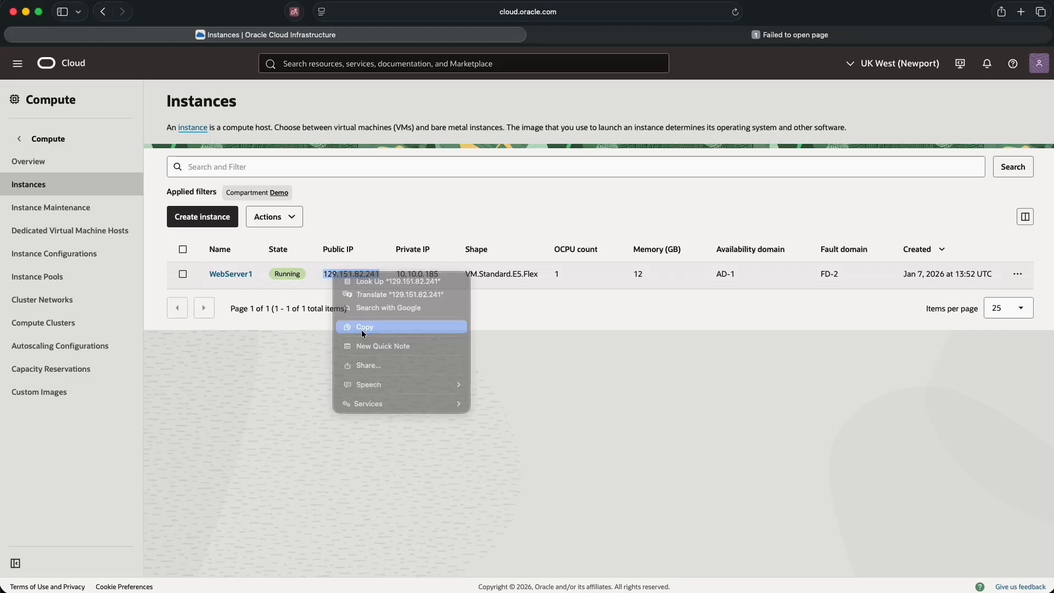
Load the website at the copied public IP in the other browser tab, and return to the Oracle Cloud console
{"action": "left_click", "coordinate": [806, 36]}
{"action": "left_click", "coordinate": [455, 15]}
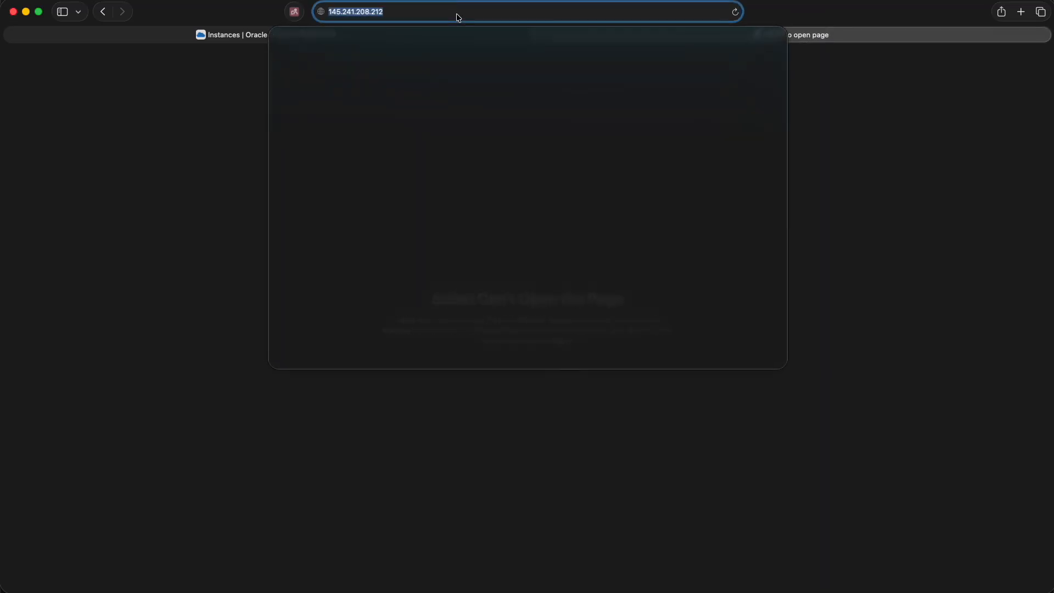
{"action": "key", "text": "super+v"}
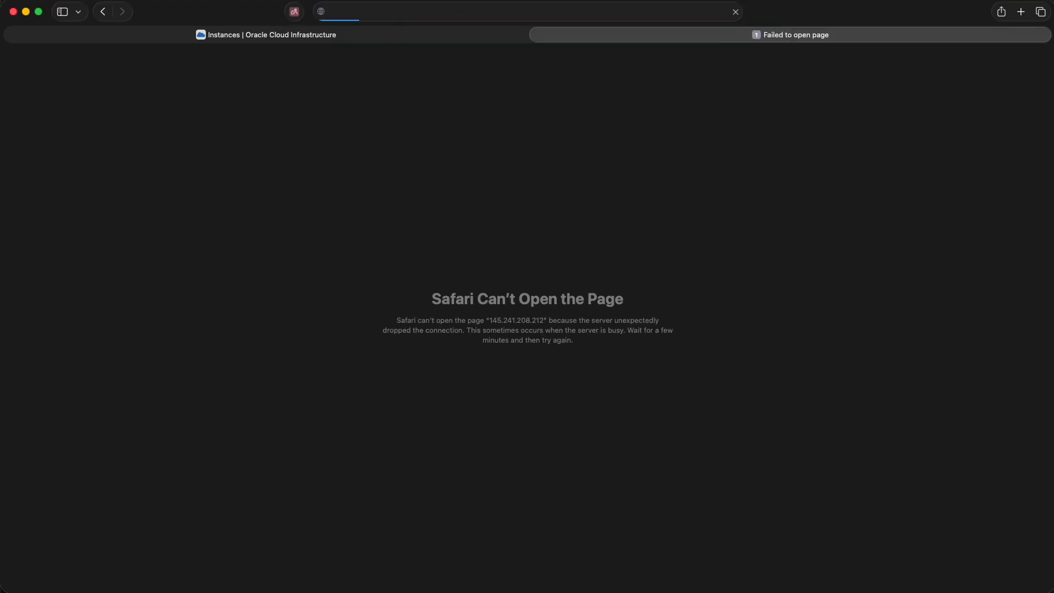
{"action": "key", "text": "Return"}
{"action": "left_click", "coordinate": [282, 38]}
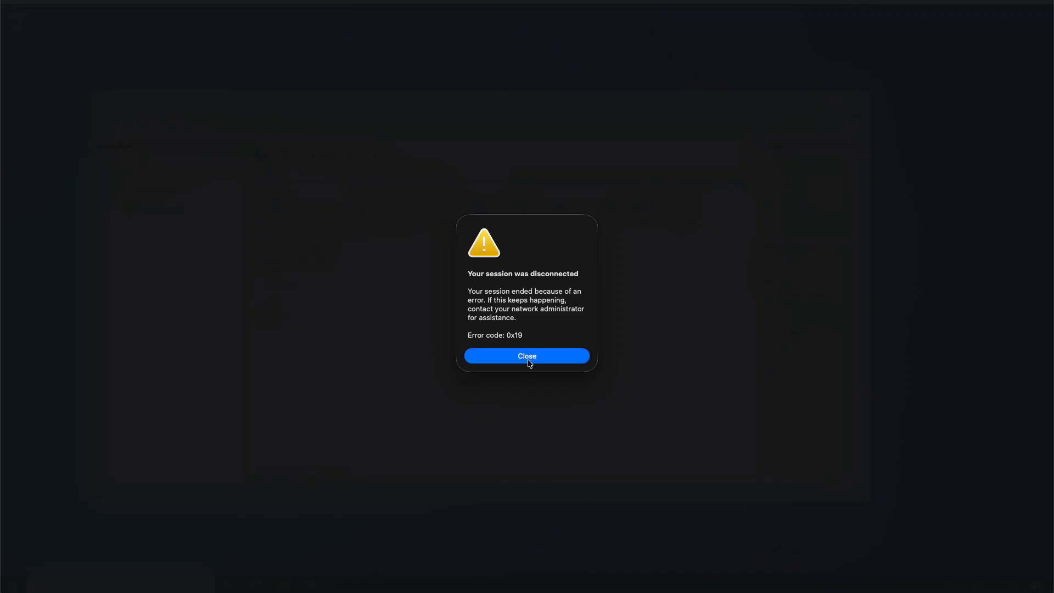
Dismiss the disconnected remote desktop session and set the saved WebServer1 device's PC name to 129.151.82.241
{"action": "left_click", "coordinate": [528, 361]}
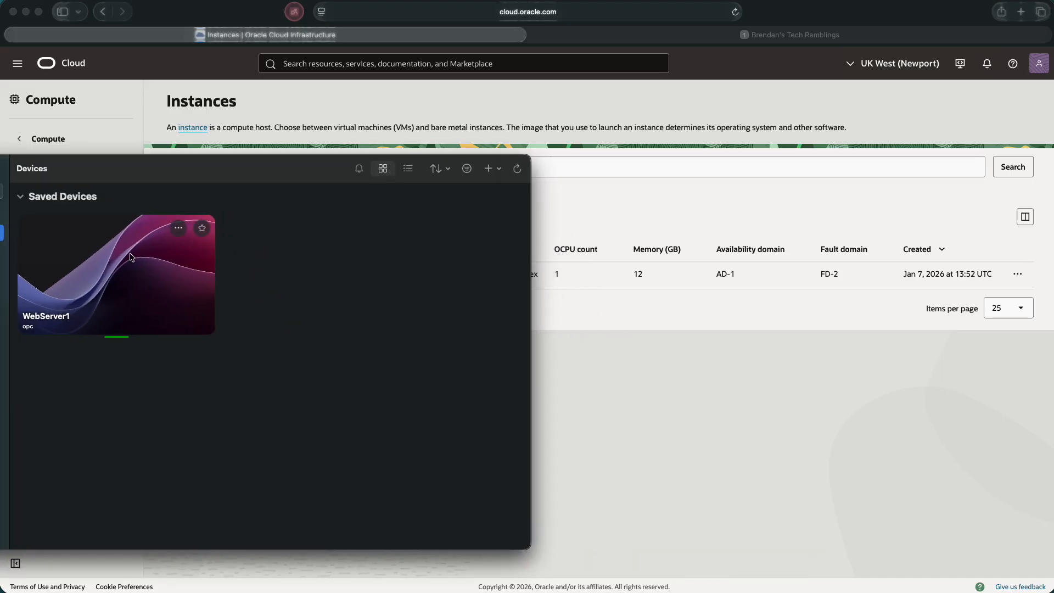
{"action": "left_click", "coordinate": [178, 228]}
{"action": "left_click", "coordinate": [192, 252]}
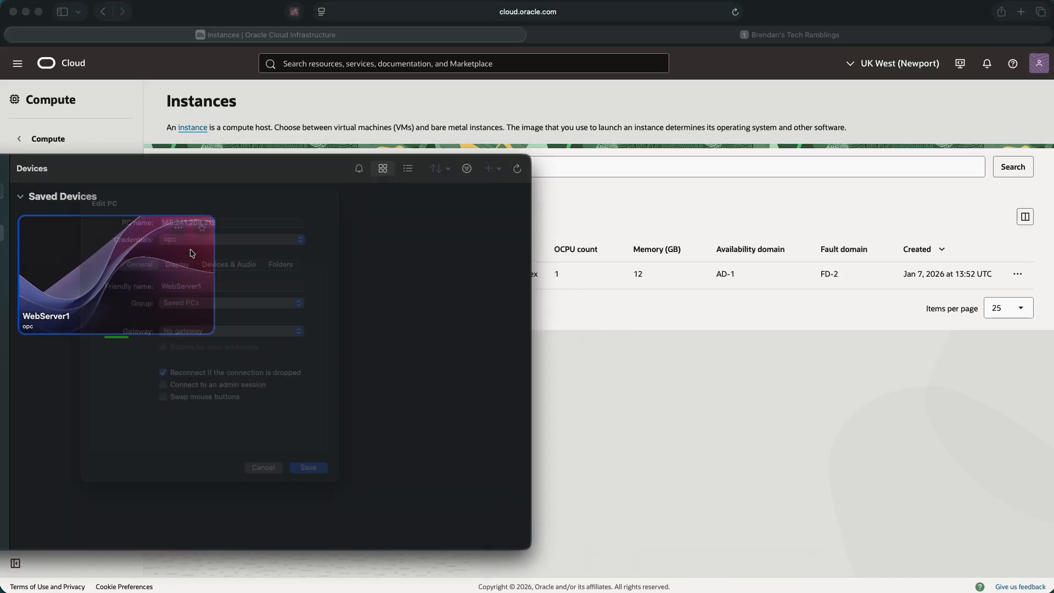
{"action": "left_click", "coordinate": [234, 239]}
{"action": "left_click_drag", "start_coordinate": [235, 239], "coordinate": [150, 239]}
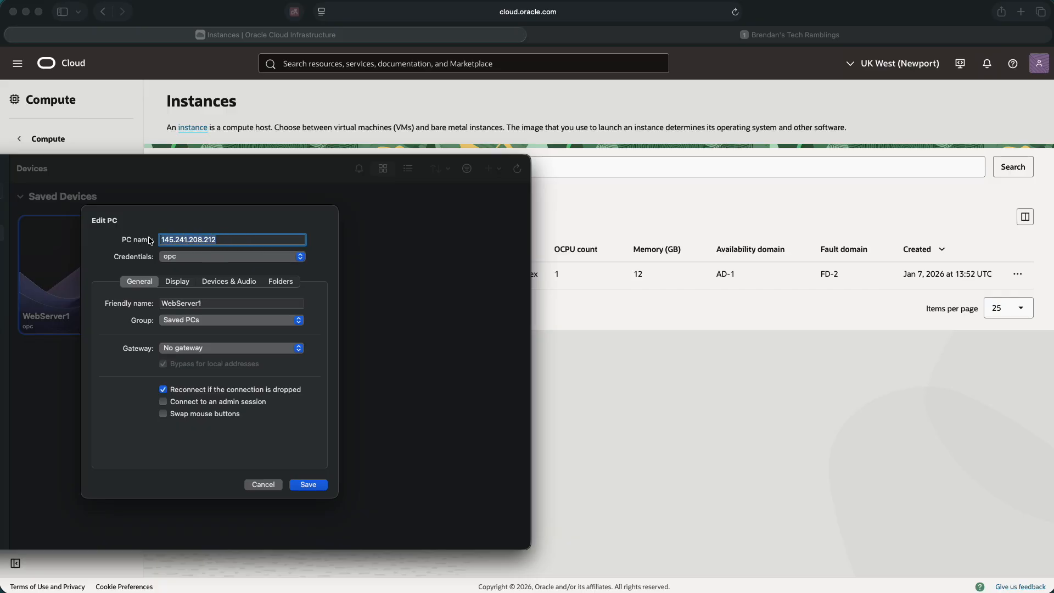
{"action": "type", "text": "129.151.82.241"}
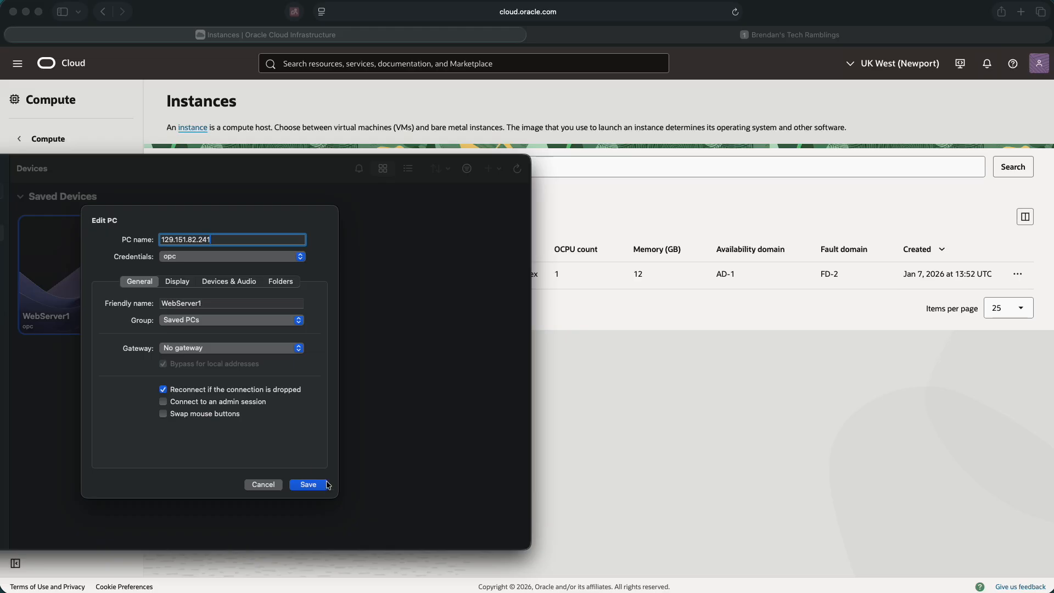
{"action": "left_click", "coordinate": [308, 485]}
Start a remote desktop session to the saved WebServer1 device, continuing through the connection prompts
{"action": "left_click_drag", "start_coordinate": [264, 168], "coordinate": [488, 171]}
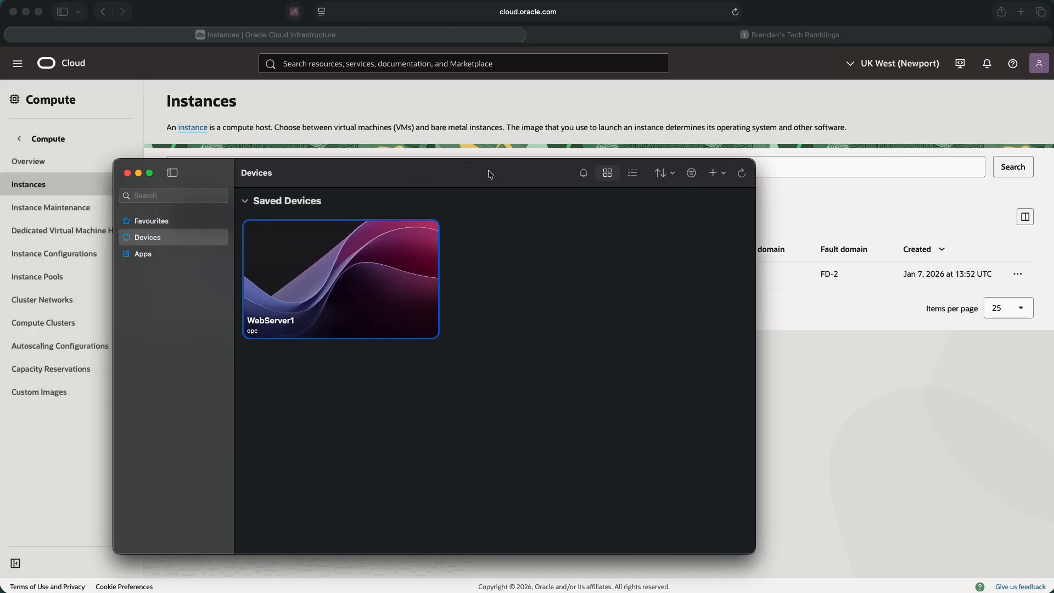
{"action": "double_click", "coordinate": [321, 290]}
{"action": "left_click", "coordinate": [476, 457]}
{"action": "left_click", "coordinate": [562, 478]}
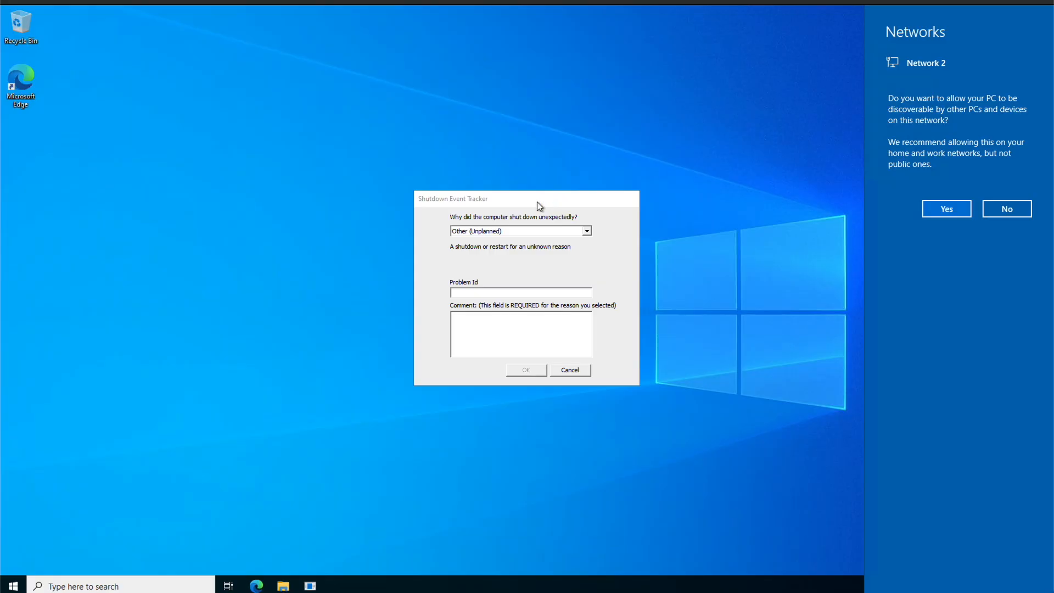
Decline network discovery and submit the Shutdown Event Tracker with problem ID 1 and comment 1
{"action": "left_click", "coordinate": [1008, 209]}
{"action": "left_click", "coordinate": [474, 292]}
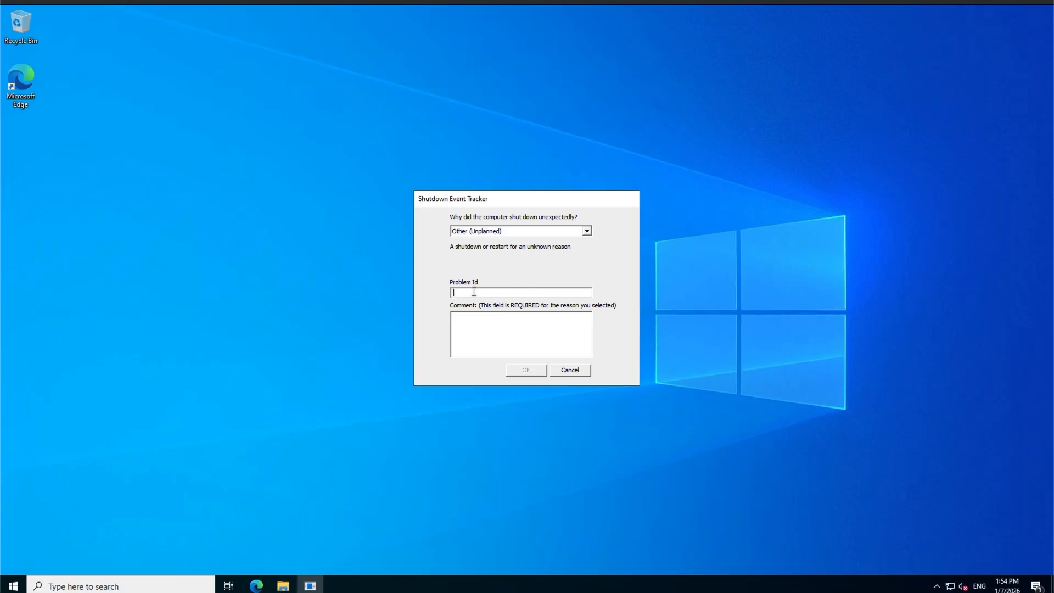
{"action": "type", "text": "1"}
{"action": "key", "text": "Tab"}
{"action": "type", "text": "1"}
{"action": "left_click", "coordinate": [519, 367]}
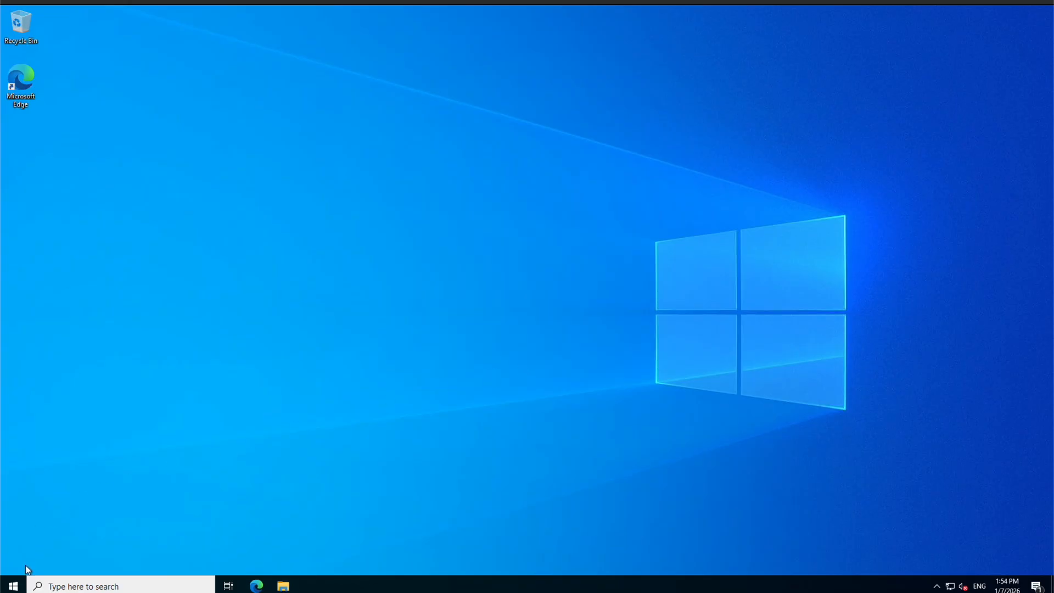
Open IIS Manager with inetmgr and view the Default Web Site under WEBSERVER1's sites
{"action": "left_click", "coordinate": [55, 587]}
{"action": "type", "text": "inetmgr"}
{"action": "key", "text": "Return"}
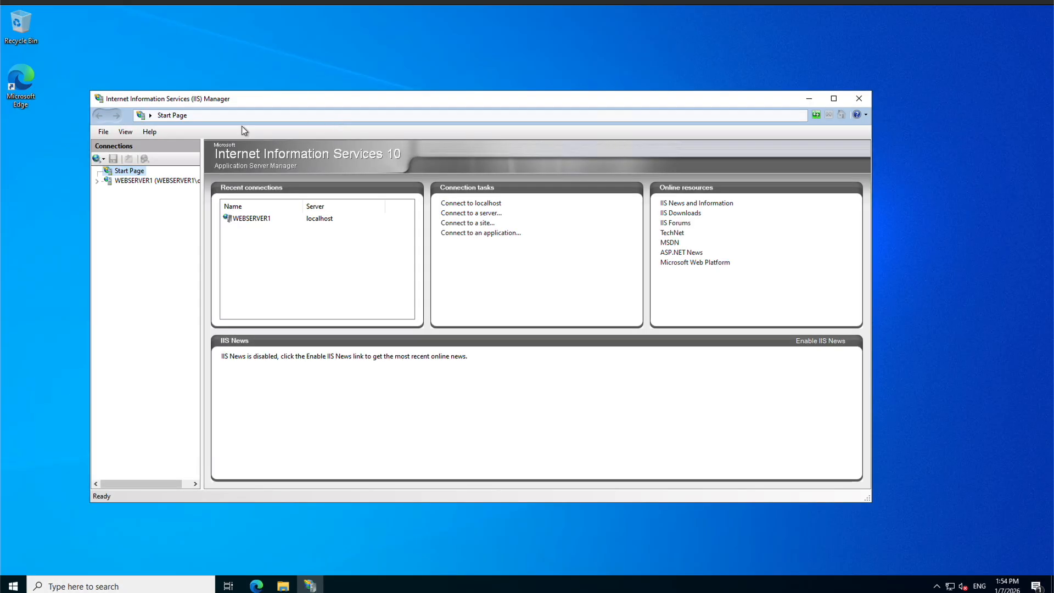
{"action": "left_click", "coordinate": [95, 182]}
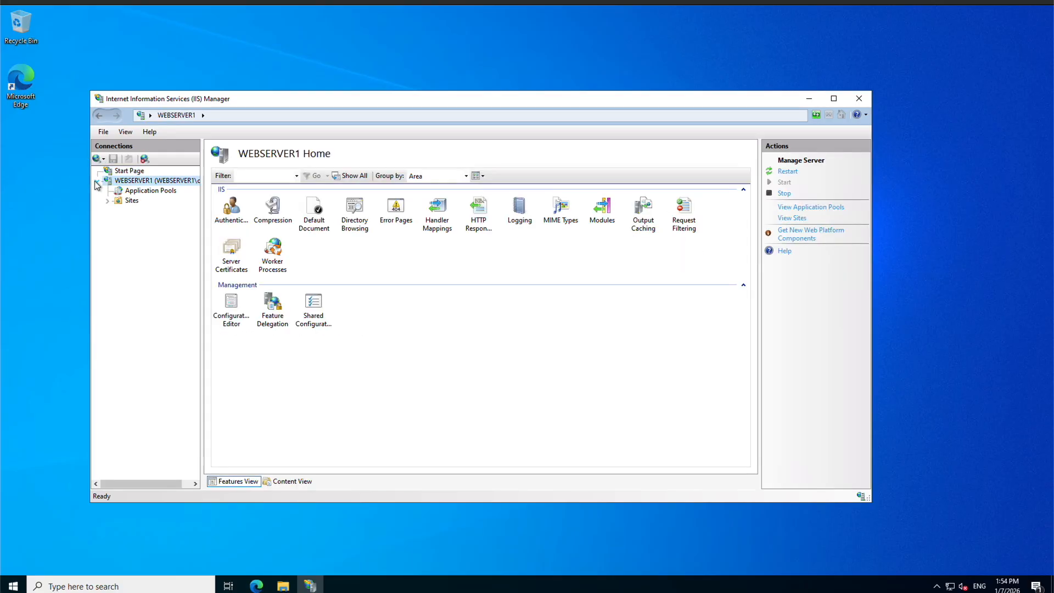
{"action": "left_click", "coordinate": [109, 202]}
{"action": "left_click", "coordinate": [140, 210]}
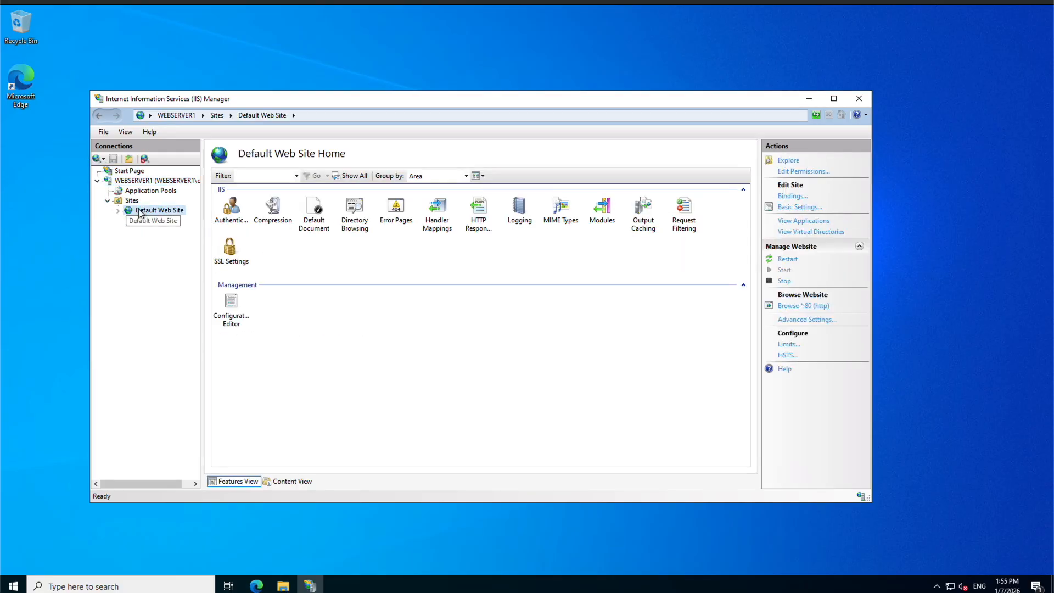